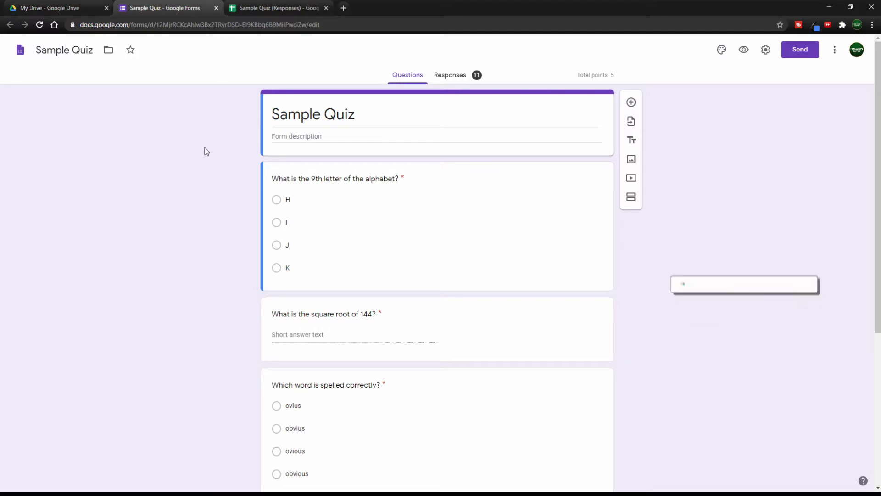
scroll(288, 166, "down", 1)
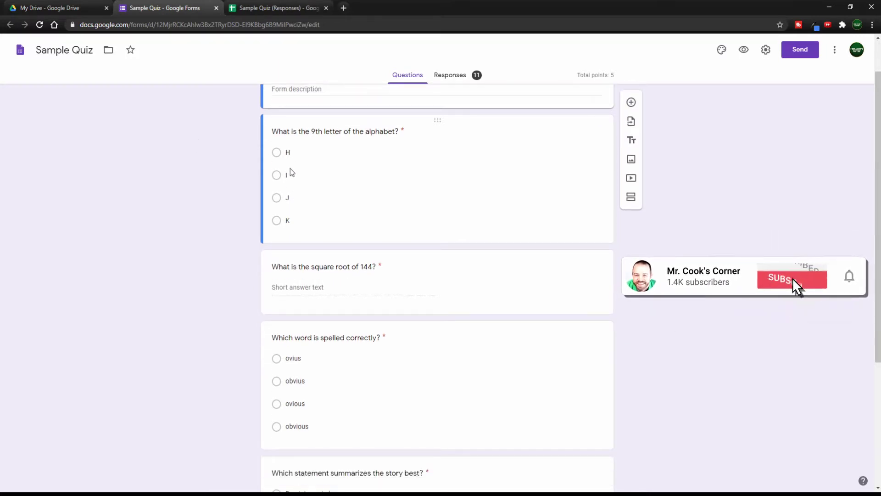
scroll(227, 228, "down", 1)
scroll(218, 250, "down", 1)
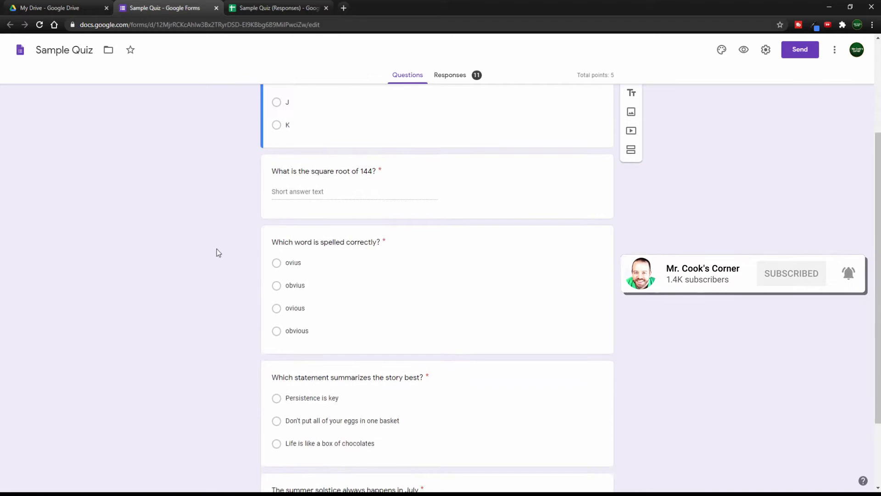
scroll(217, 249, "down", 2)
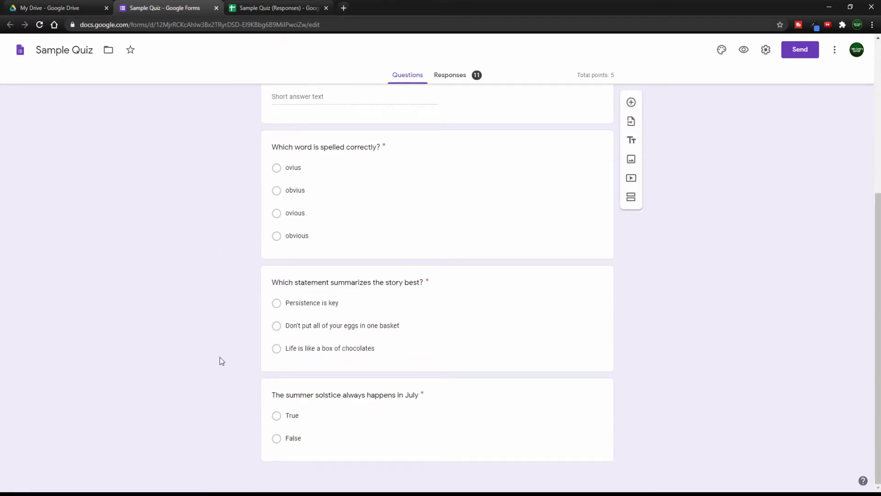
scroll(226, 251, "up", 6)
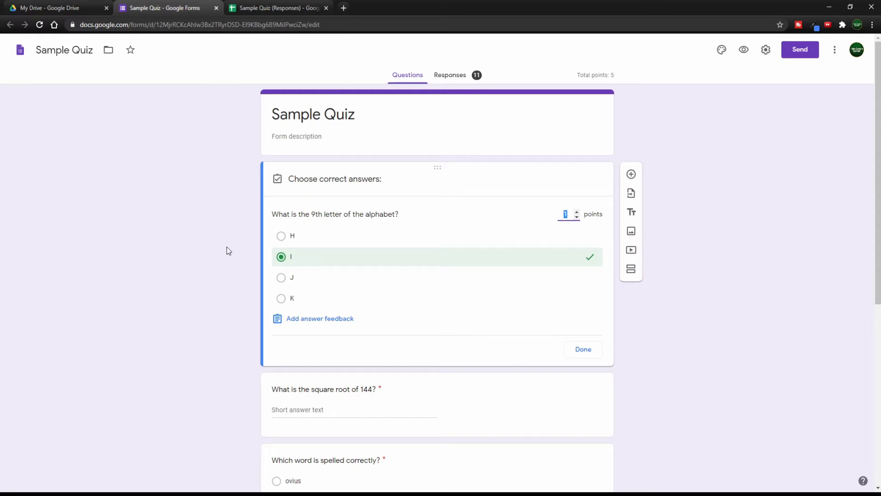
scroll(226, 251, "down", 2)
Step: Close question 1's answer key in the Sample Quiz form
left_click(294, 314)
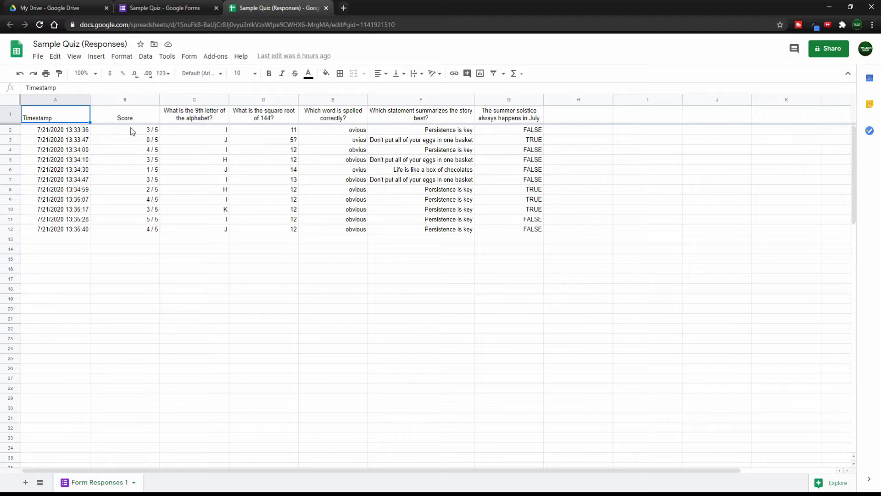
Step: Select all the Score cells, then check the first few column C answers
left_click_drag(132, 130, 136, 235)
left_click(122, 58)
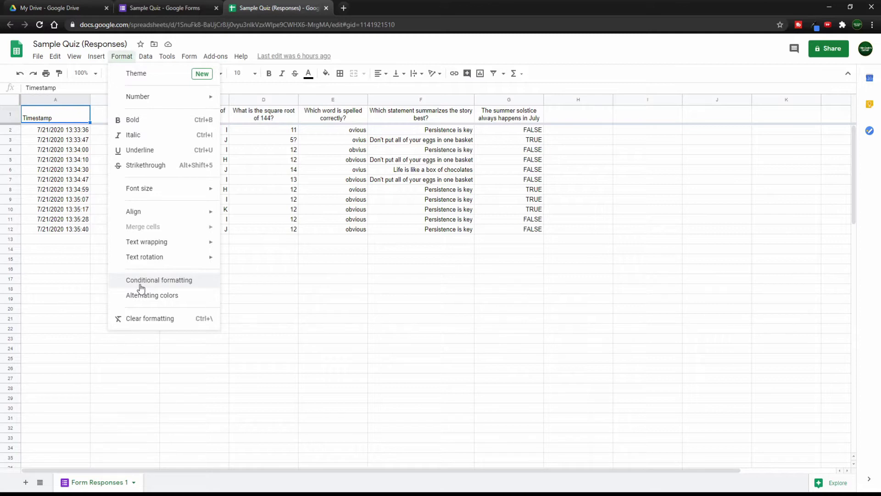
left_click(205, 130)
left_click(205, 151)
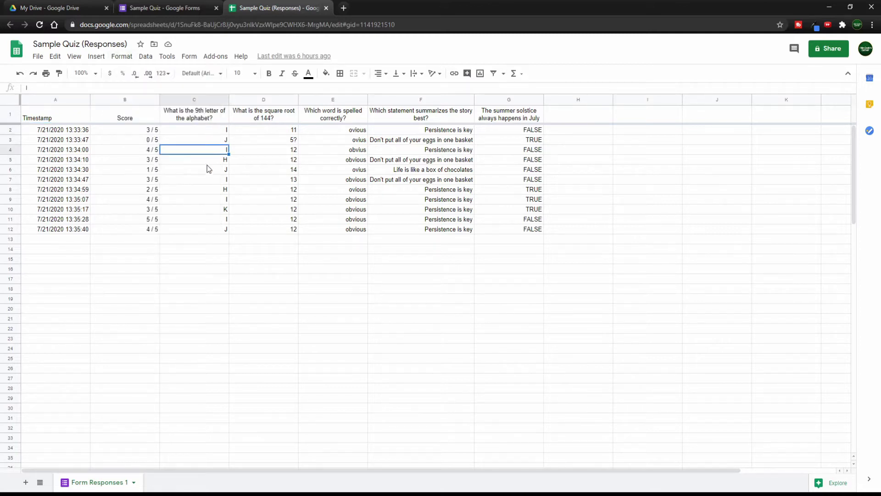
left_click(210, 169)
Step: Check the remaining column C answers and select all of column C
left_click(206, 191)
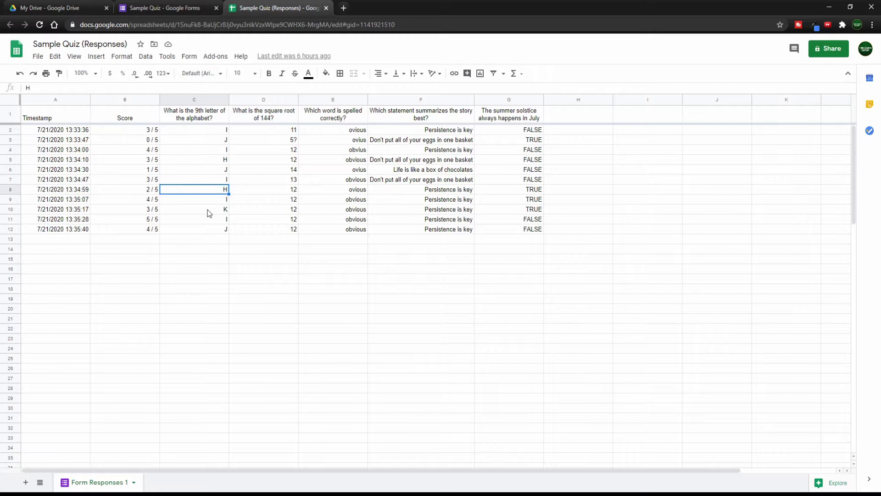
left_click(208, 209)
left_click(210, 230)
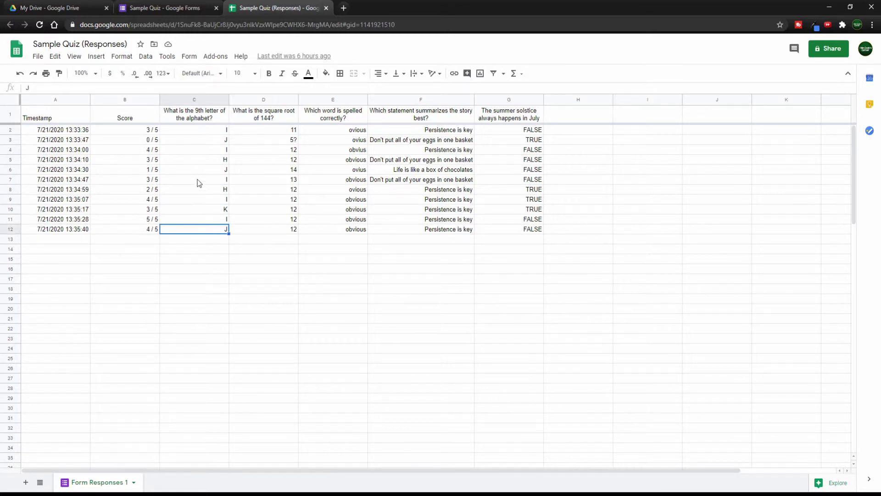
left_click(199, 182)
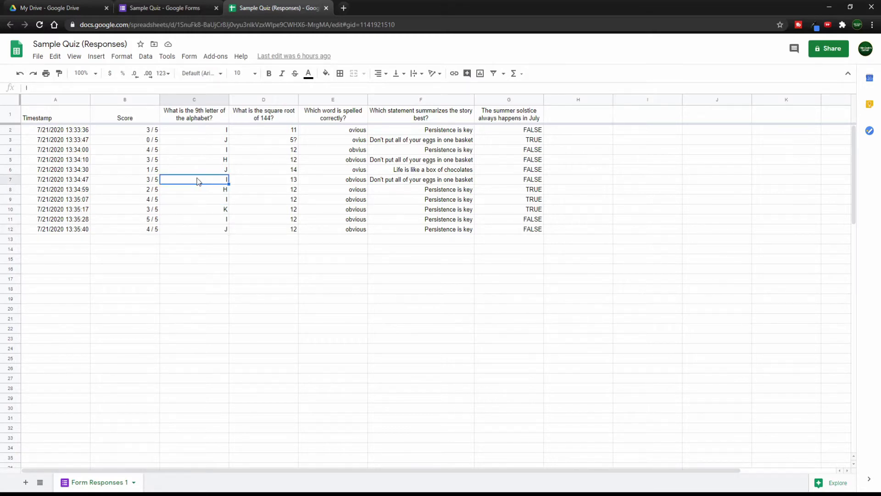
left_click(197, 101)
left_click(121, 57)
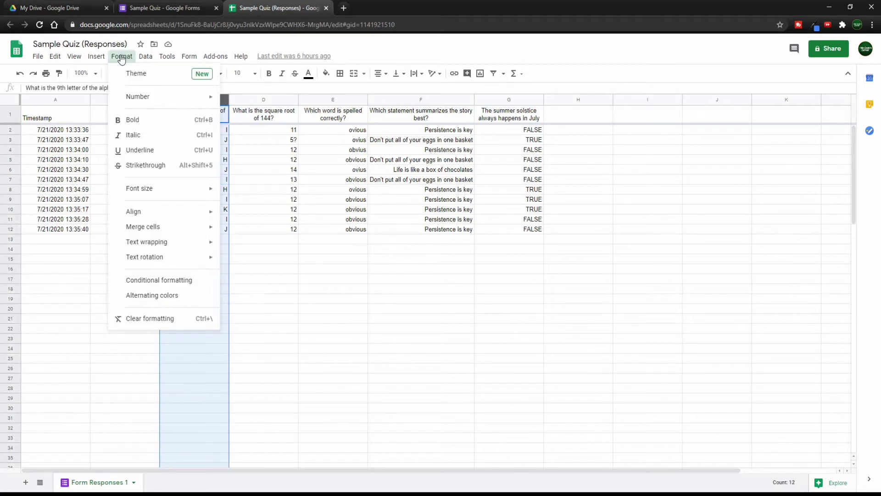
Step: Add a conditional rule filling column C cells red when text does not contain 'I'
left_click(146, 280)
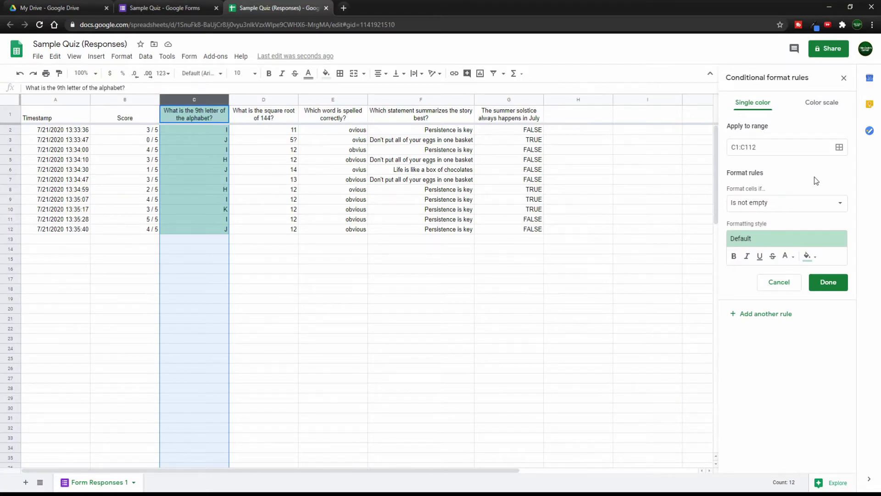
left_click(793, 202)
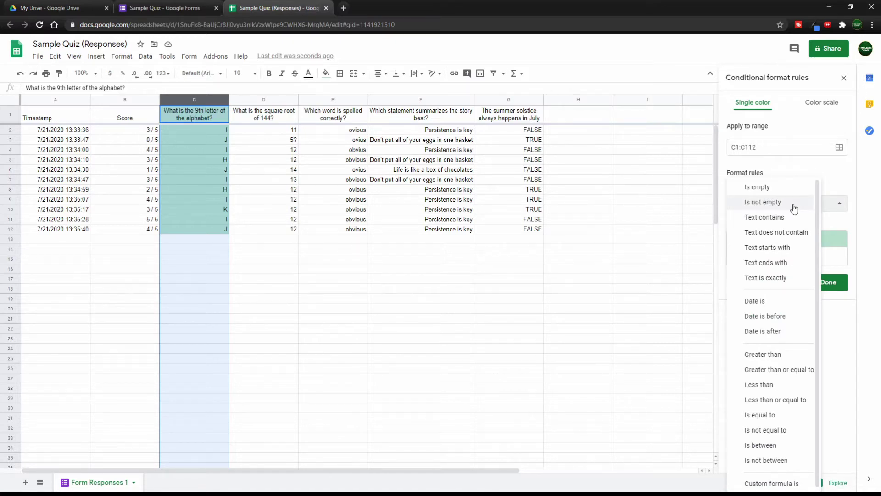
left_click(791, 237)
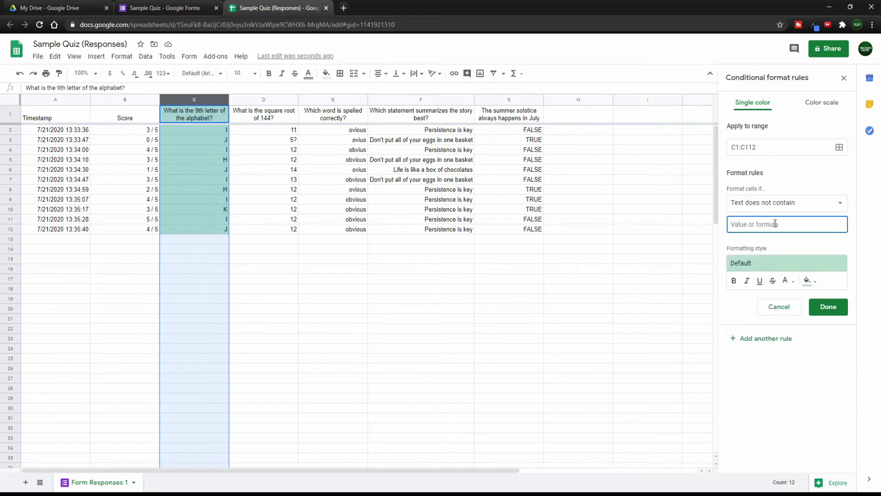
type("I")
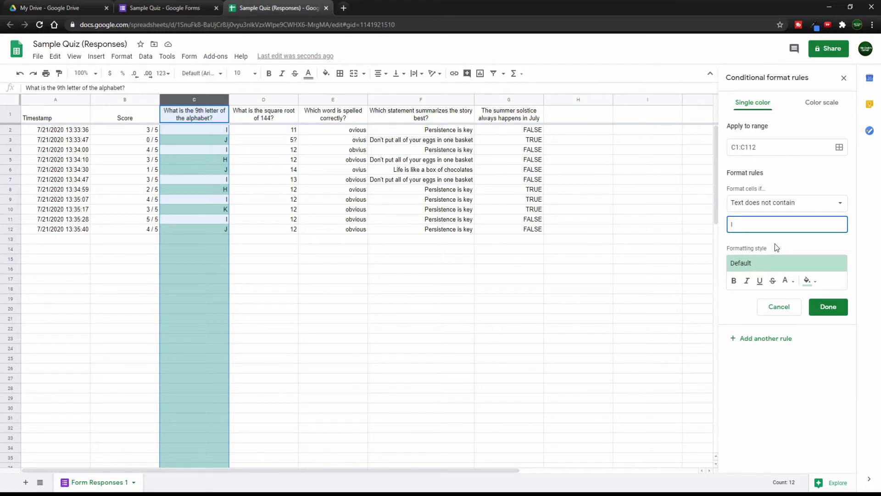
left_click(811, 281)
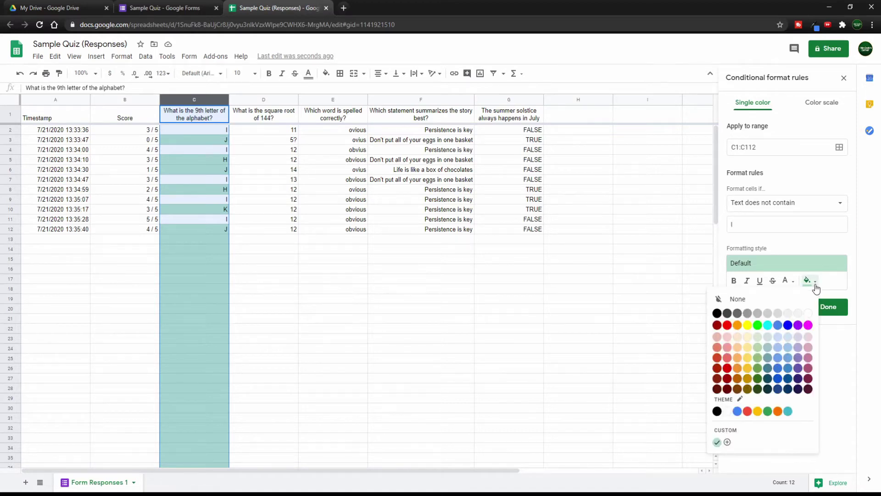
left_click(727, 324)
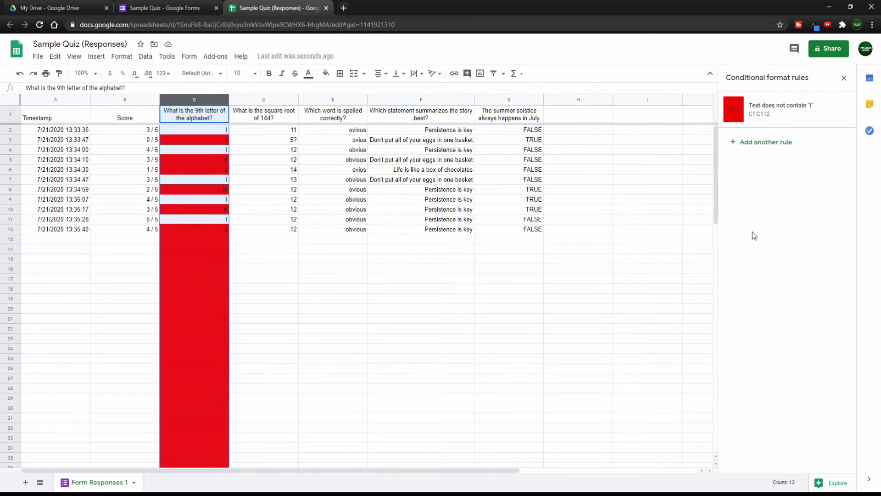
Step: Add an 'Is empty' rule with white fill for column C, then reselect the column
left_click(772, 141)
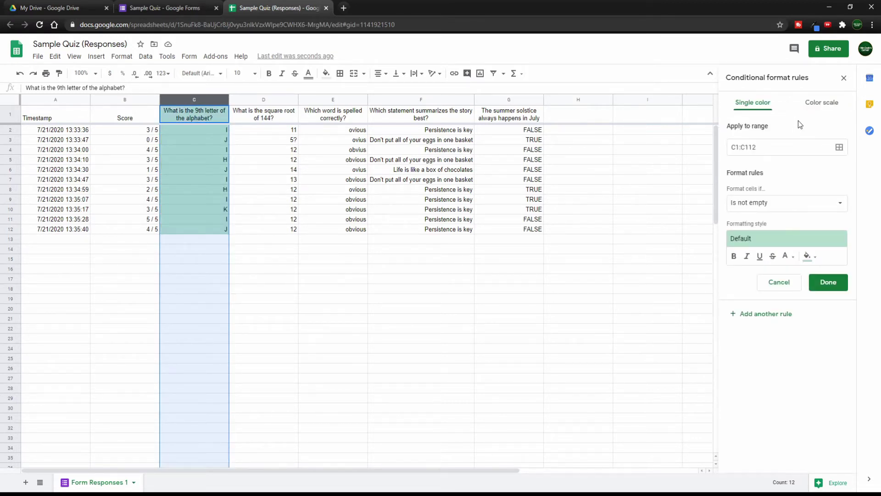
left_click(810, 206)
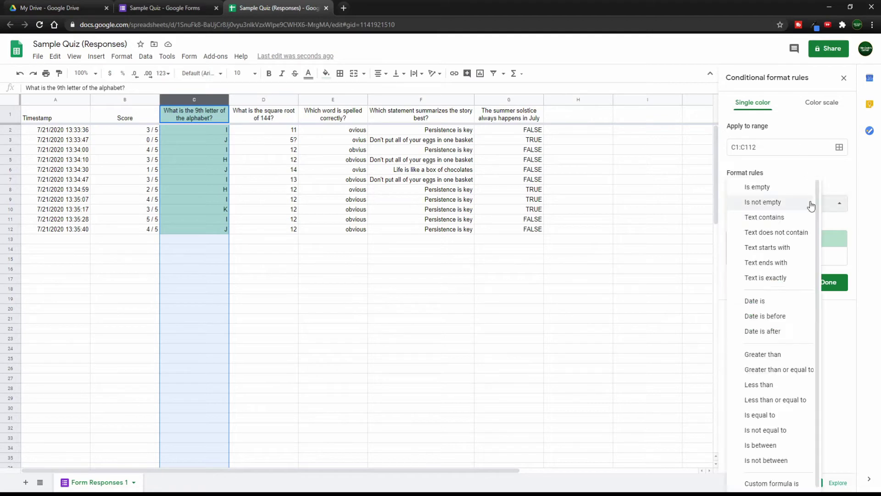
left_click(767, 187)
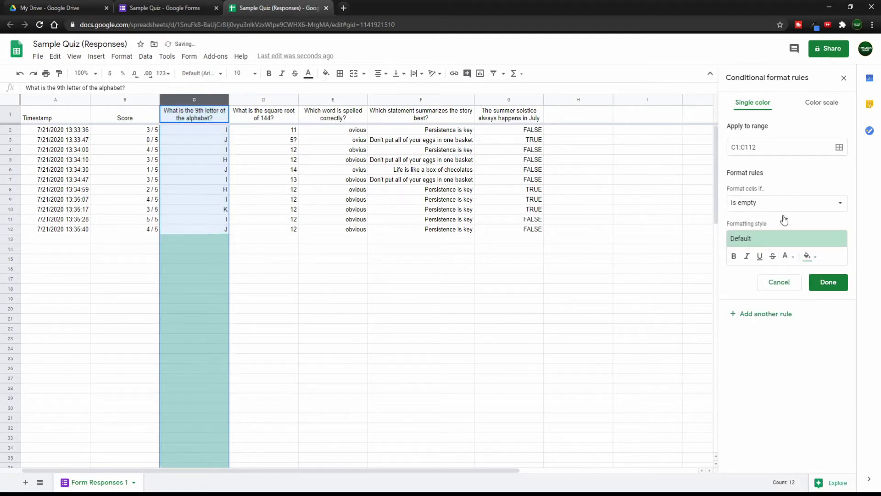
left_click(809, 255)
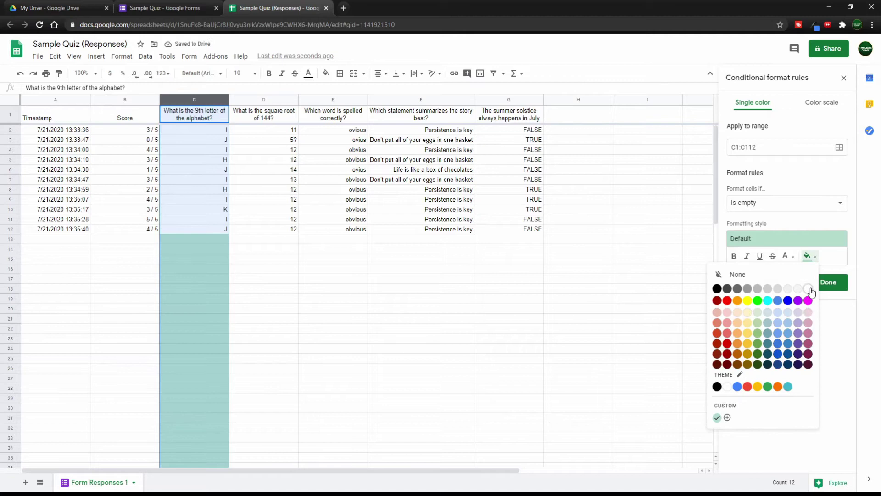
left_click(810, 289)
left_click(828, 282)
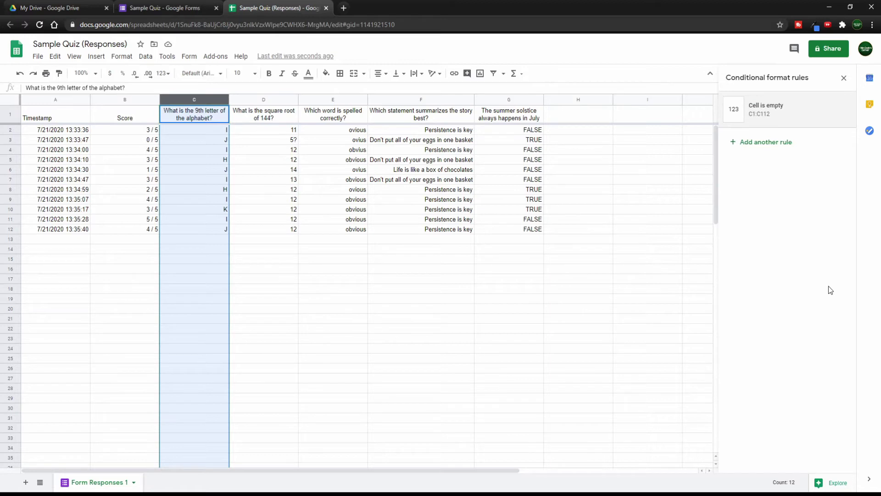
left_click(758, 147)
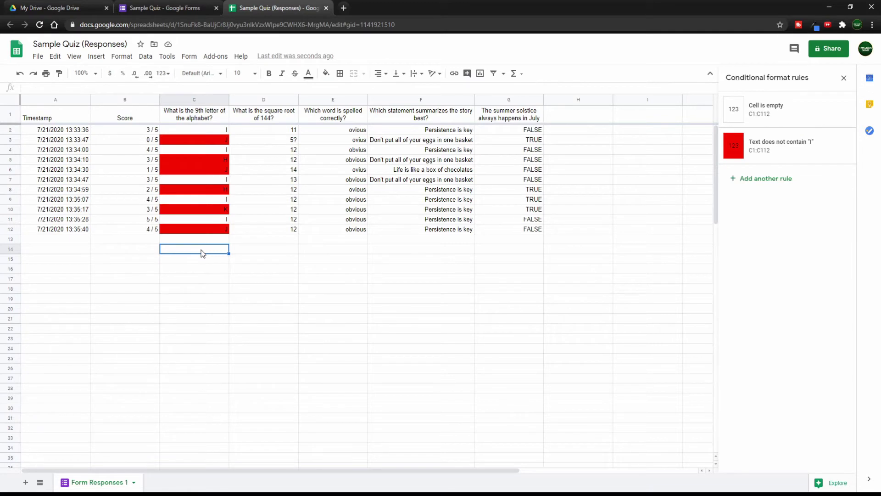
left_click(193, 100)
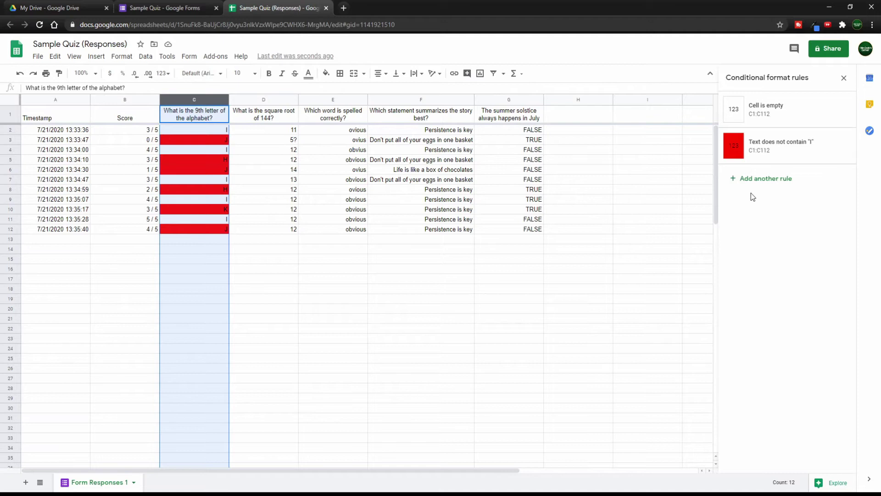
Step: Add a green fill rule for column C cells whose text is exactly 'I'
left_click(754, 181)
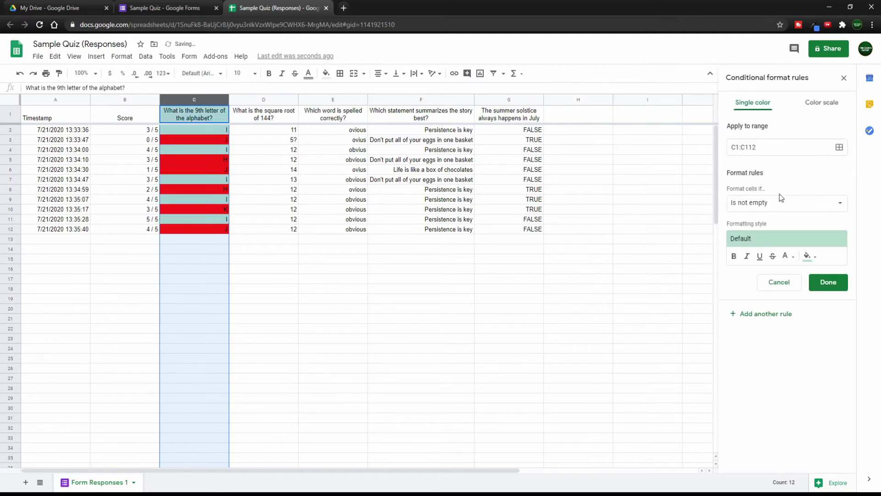
left_click(790, 206)
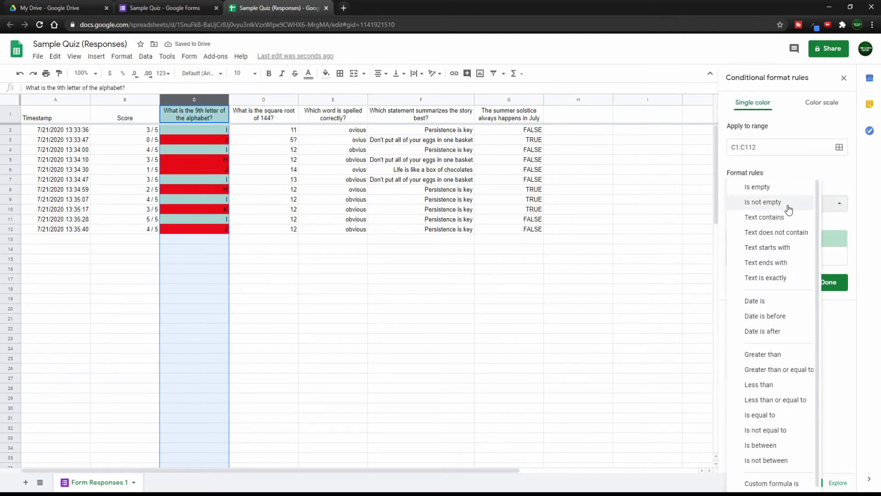
left_click(774, 281)
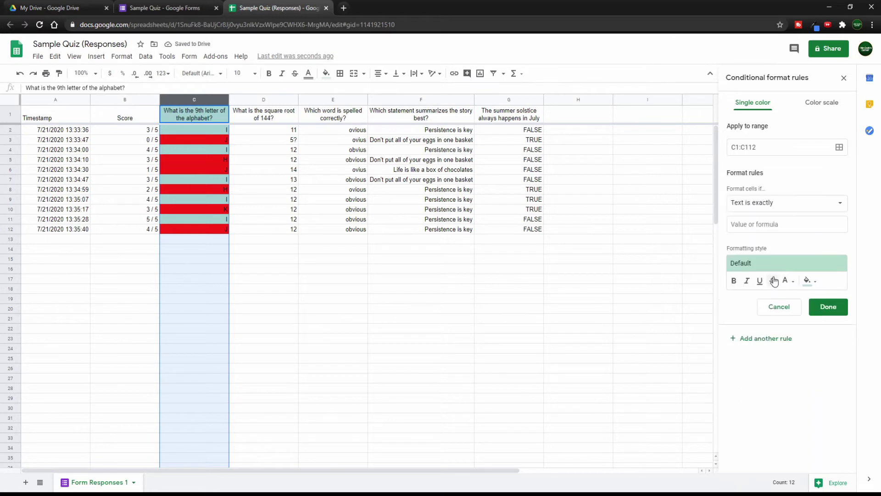
left_click(743, 228)
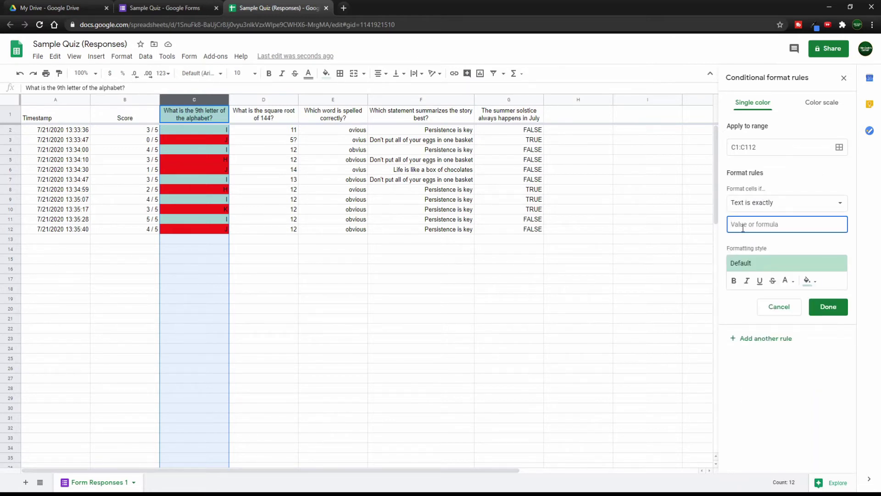
type("I")
left_click(815, 285)
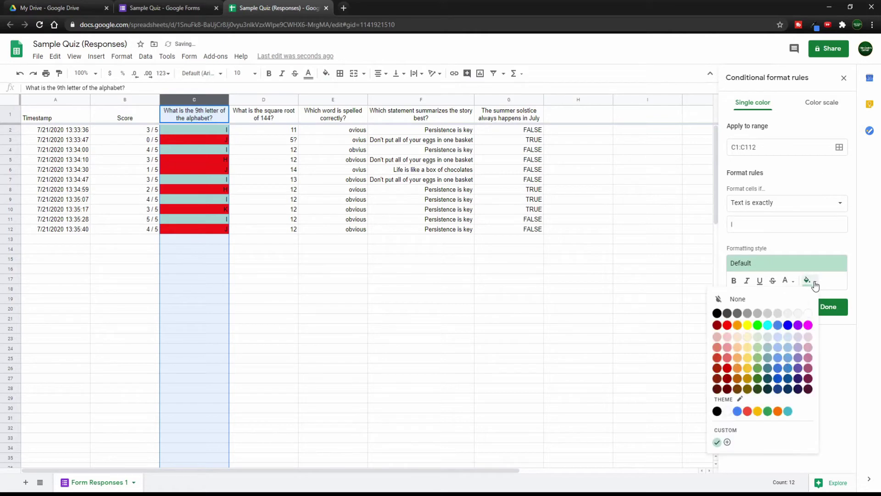
left_click(759, 327)
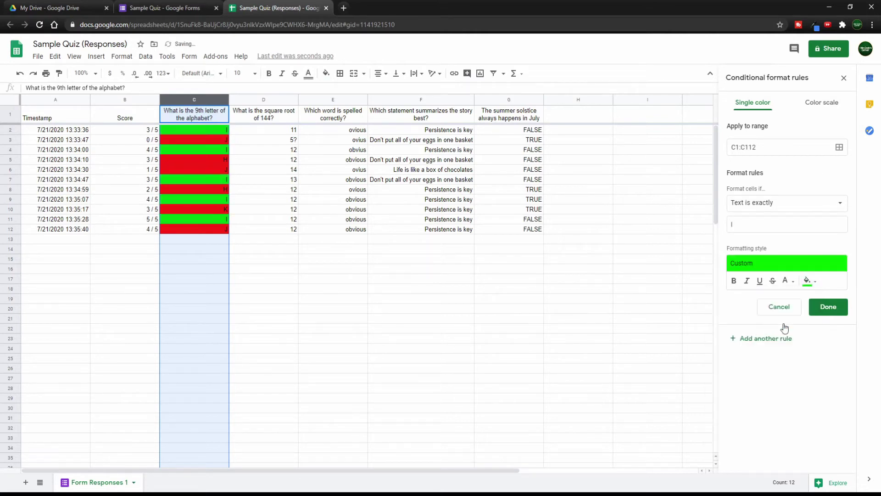
left_click(828, 308)
left_click(203, 241)
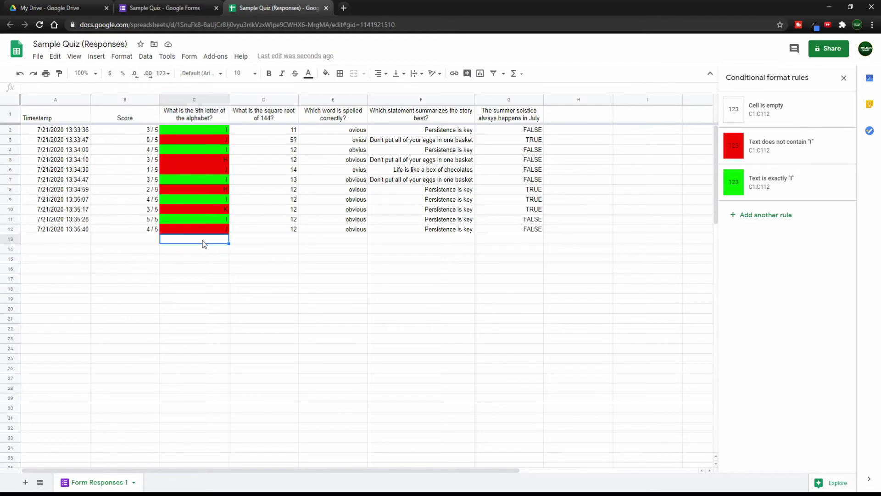
Step: Add an 'Is empty' rule with white fill to column D
left_click(284, 99)
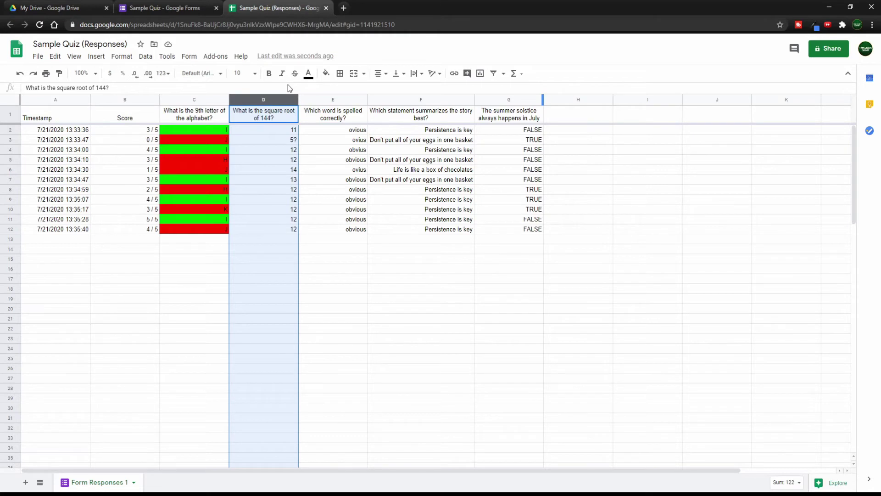
mouse_move(264, 99)
left_click(122, 56)
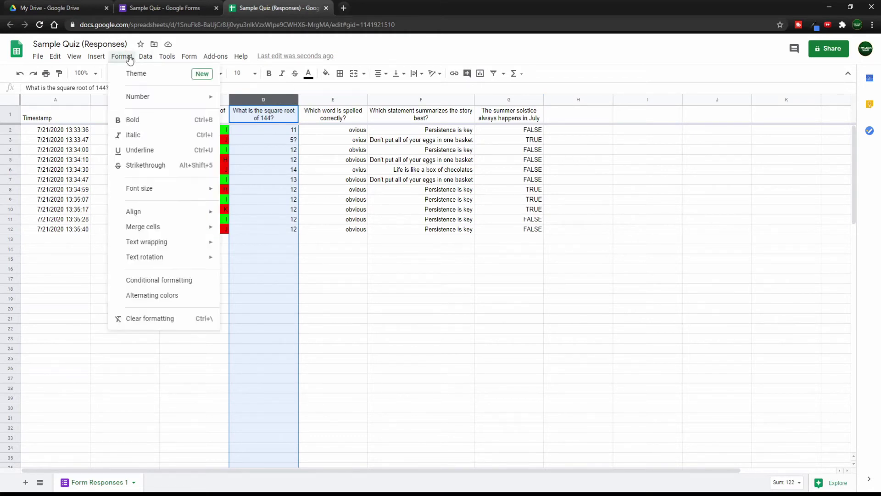
left_click(158, 278)
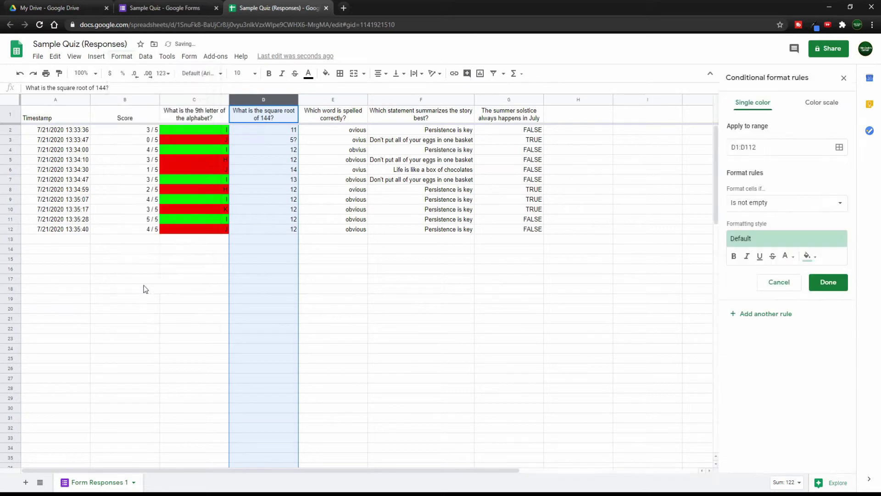
left_click(786, 206)
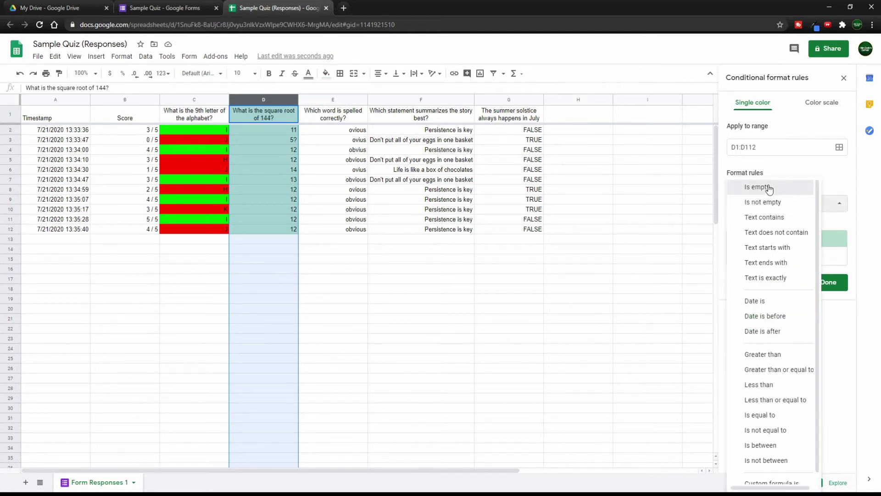
left_click(769, 189)
left_click(809, 256)
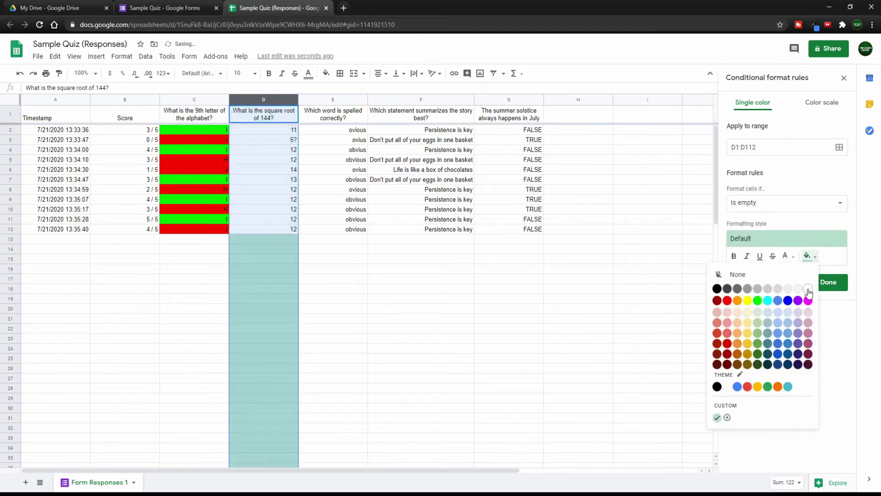
left_click(810, 290)
left_click(824, 284)
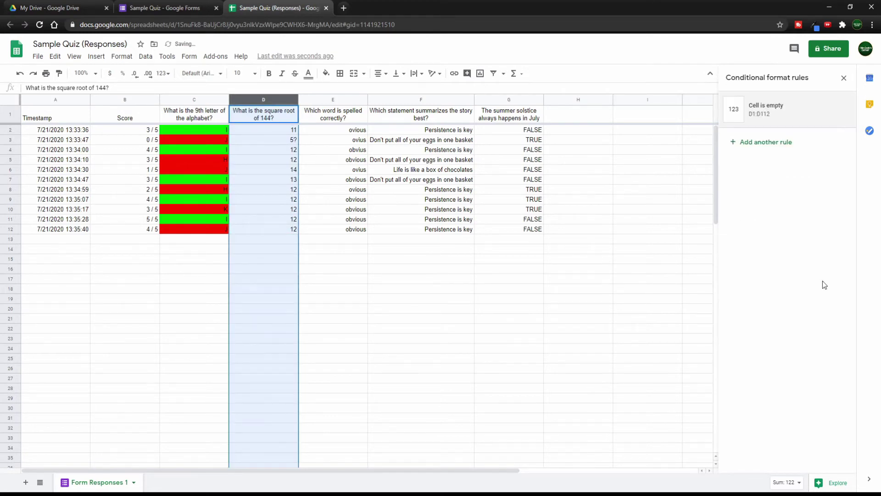
Step: Add a red fill rule for column D answers that do not contain '12'
left_click(766, 142)
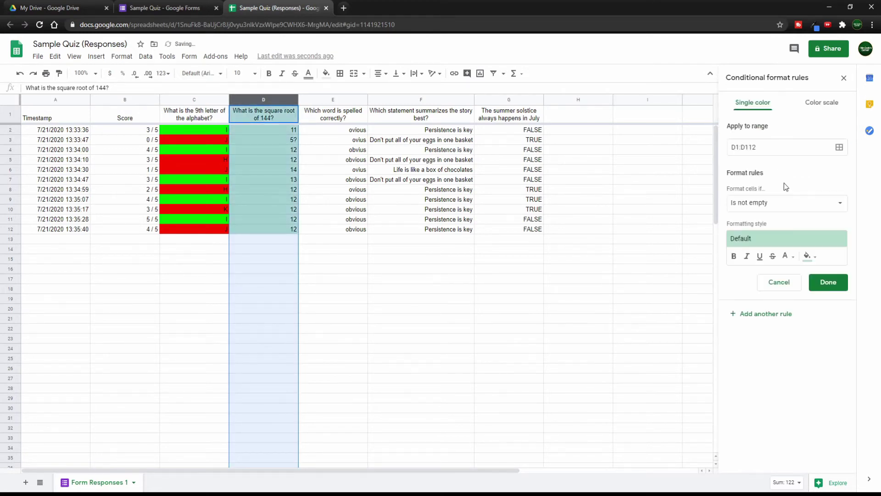
left_click(787, 205)
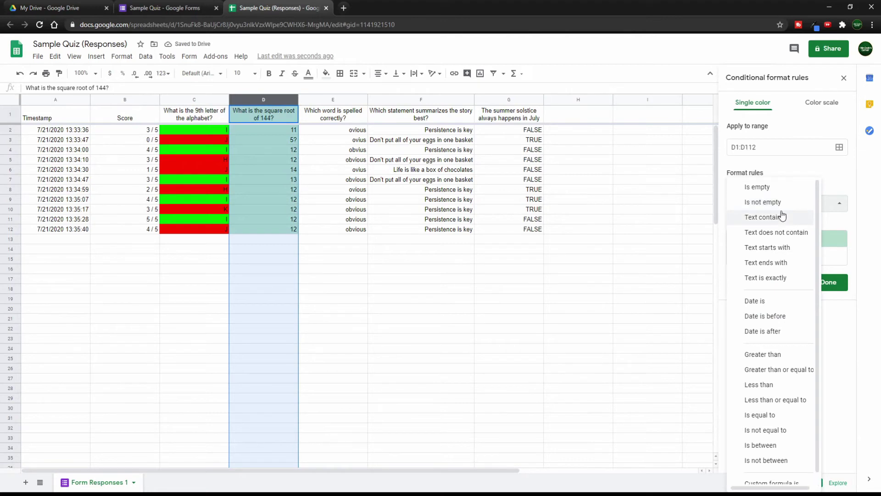
left_click(776, 232)
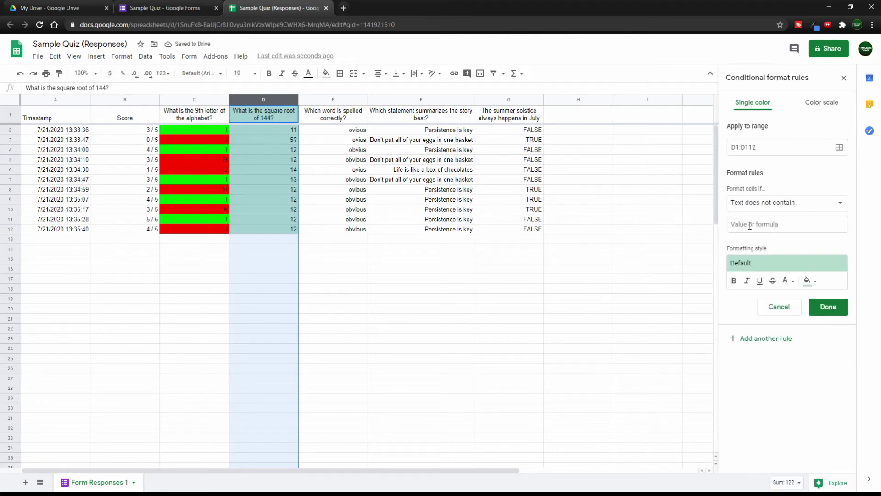
left_click(750, 225)
type("12")
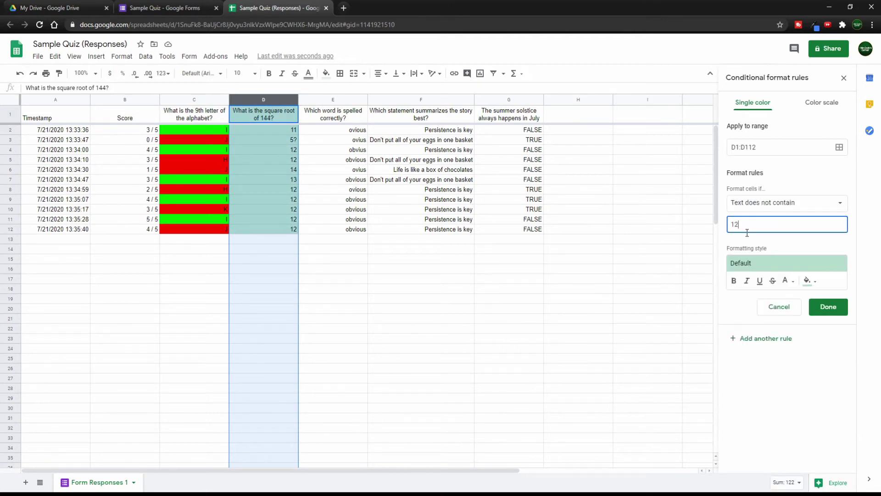
left_click(809, 281)
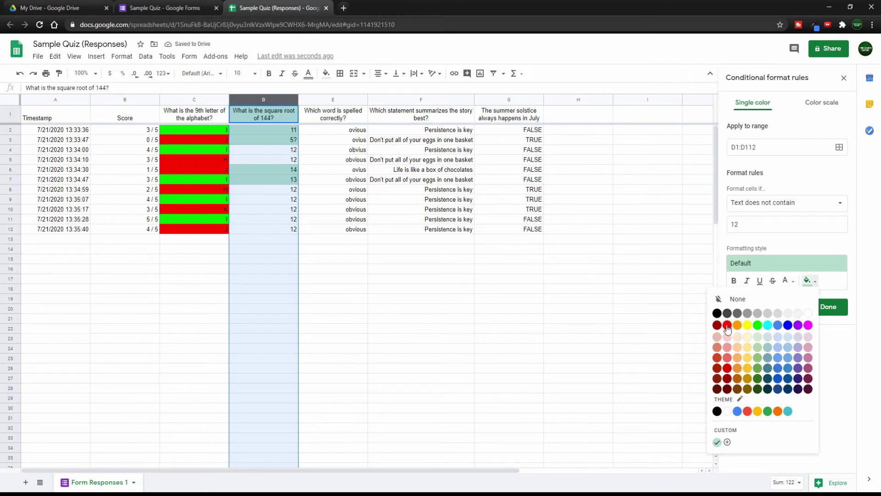
left_click(727, 325)
left_click(828, 306)
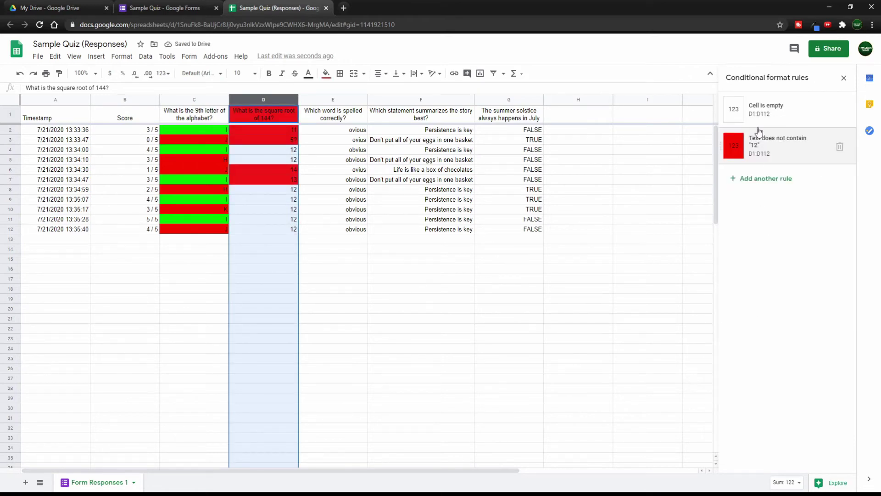
Step: Add a green fill rule for column D answers that are exactly '12'
left_click(759, 180)
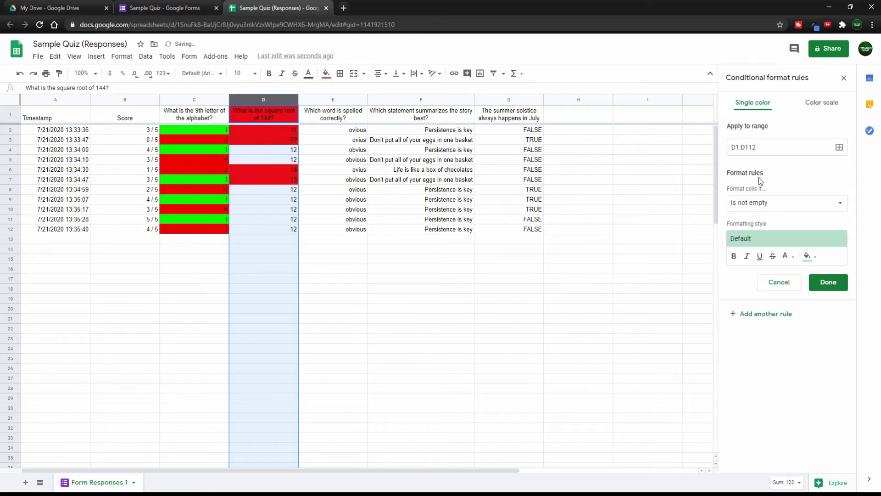
left_click(767, 205)
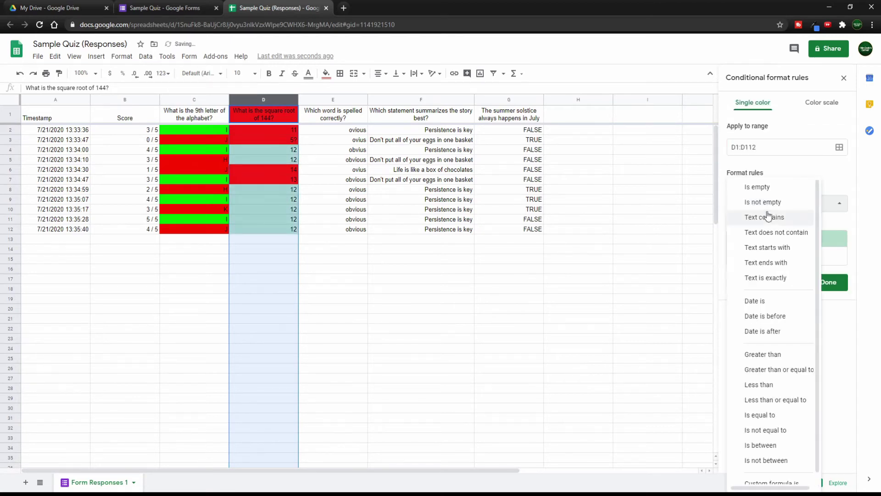
left_click(776, 278)
left_click(750, 226)
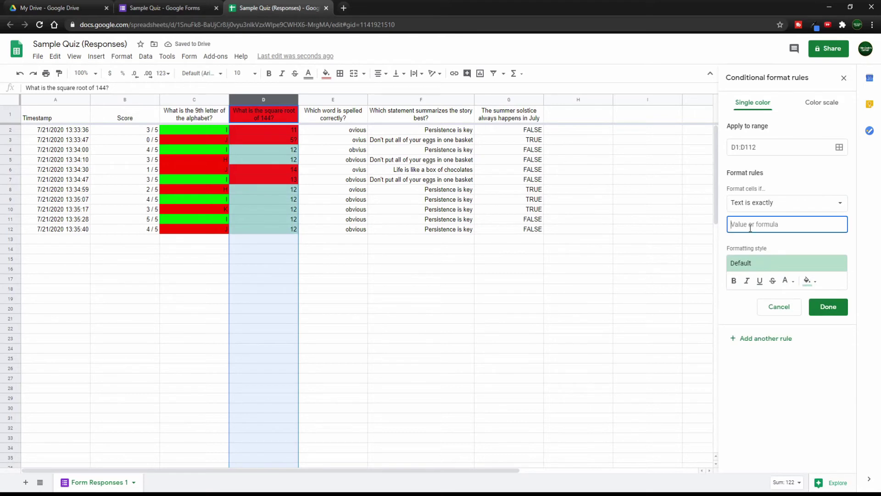
type("12")
left_click(809, 280)
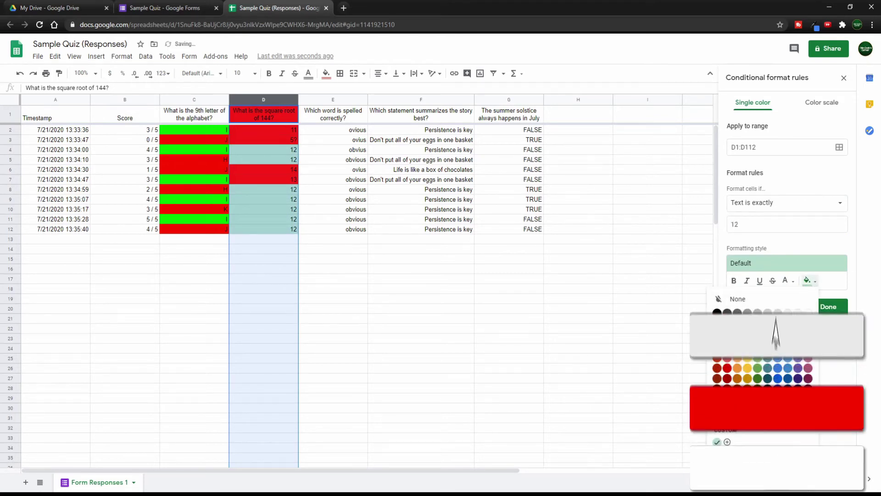
left_click(760, 329)
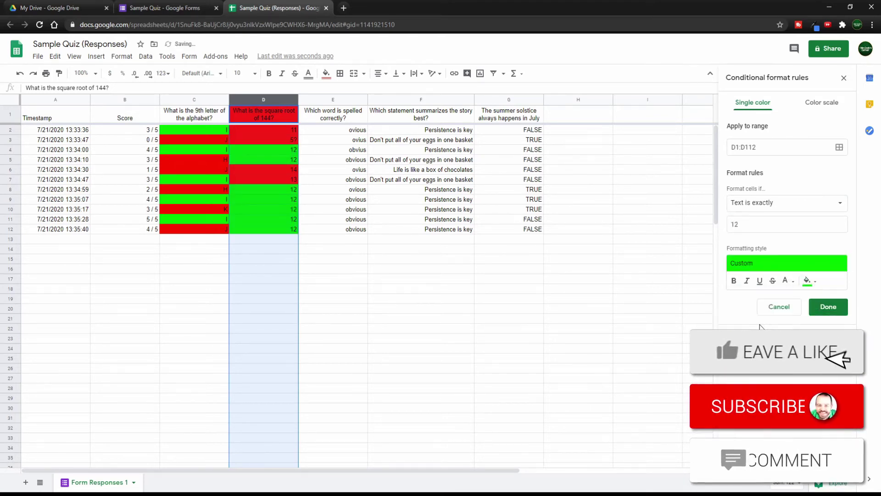
left_click(824, 306)
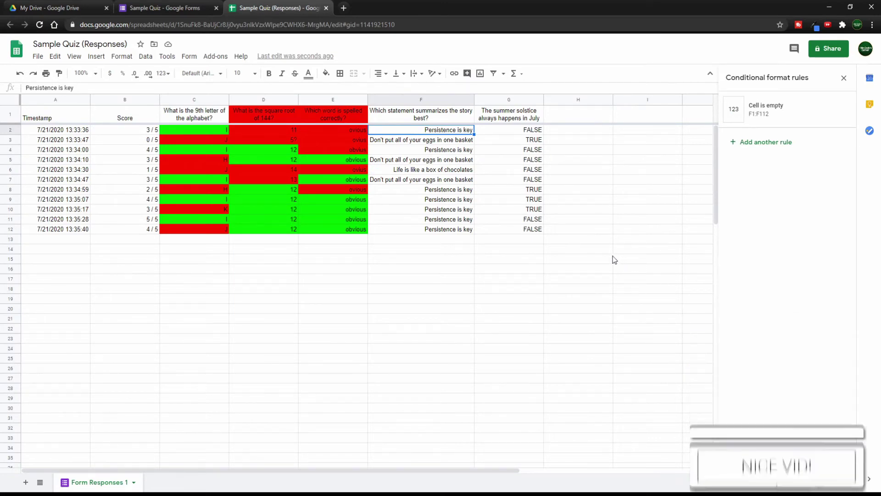
Step: Add a red fill rule for column F answers not containing 'Persistence is key'
left_click_drag(75, 88, 25, 90)
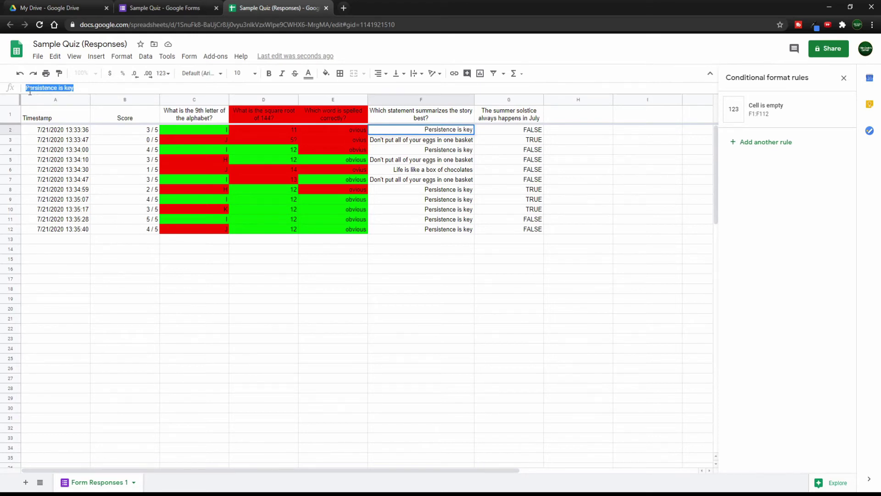
left_click(425, 101)
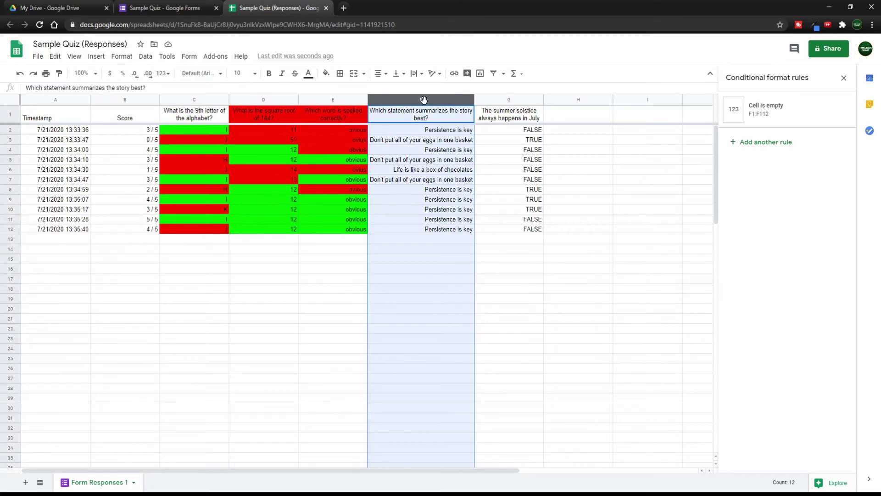
left_click(777, 143)
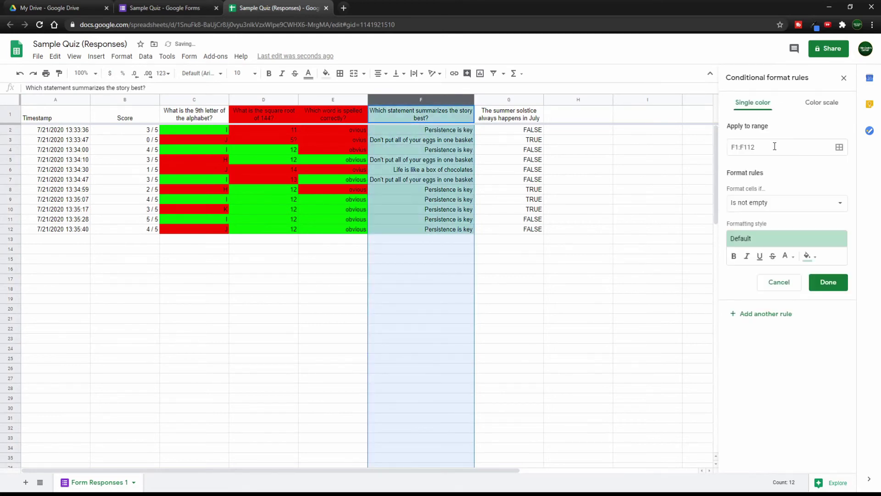
left_click(781, 204)
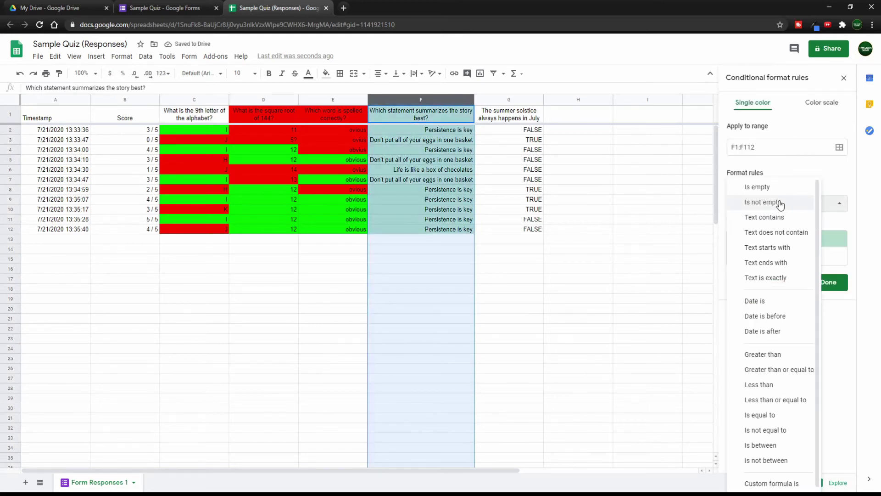
left_click(776, 233)
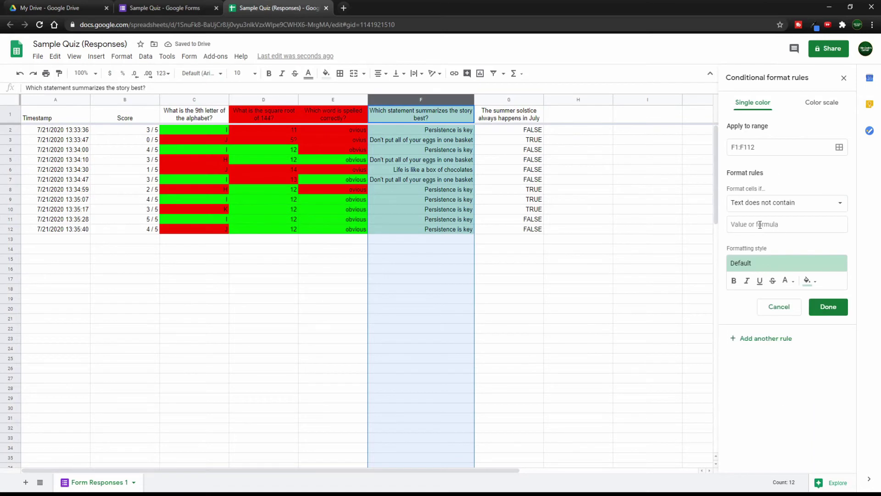
left_click(760, 224)
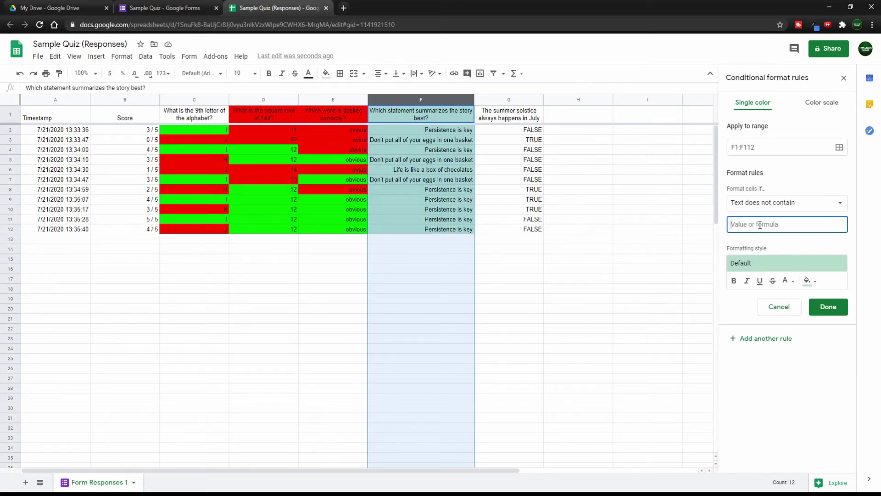
type("Persistence is key")
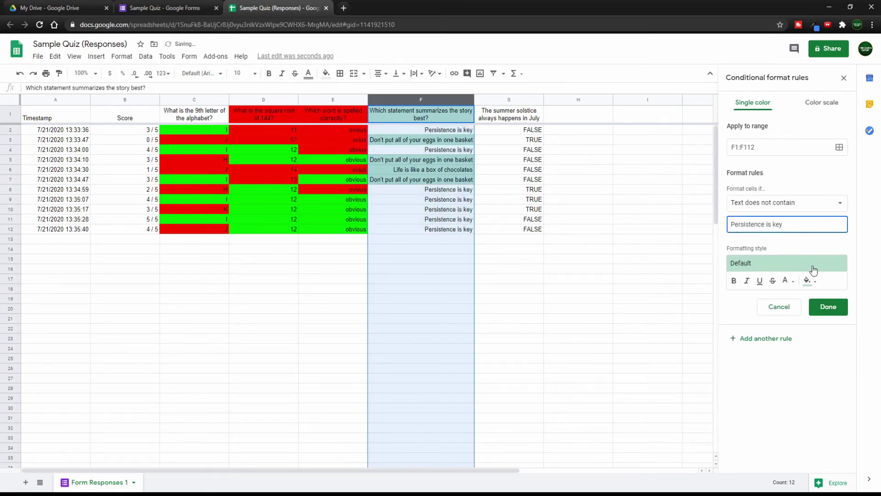
left_click(817, 286)
left_click(728, 329)
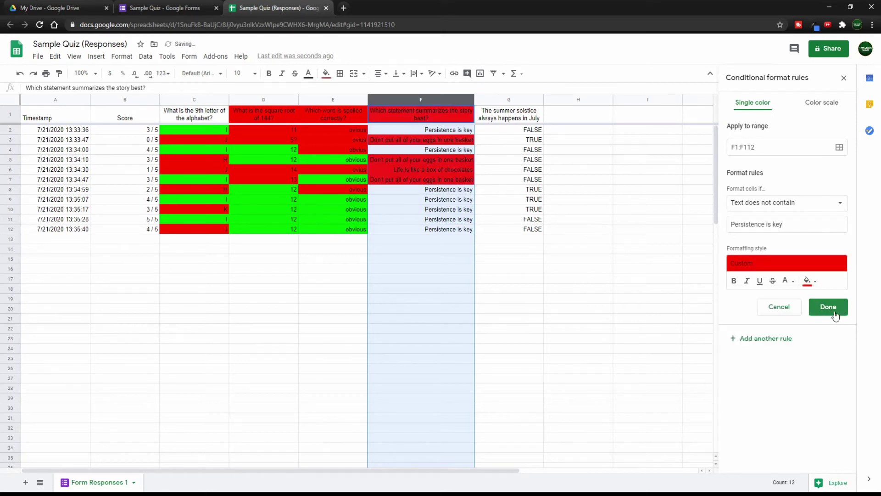
left_click(839, 312)
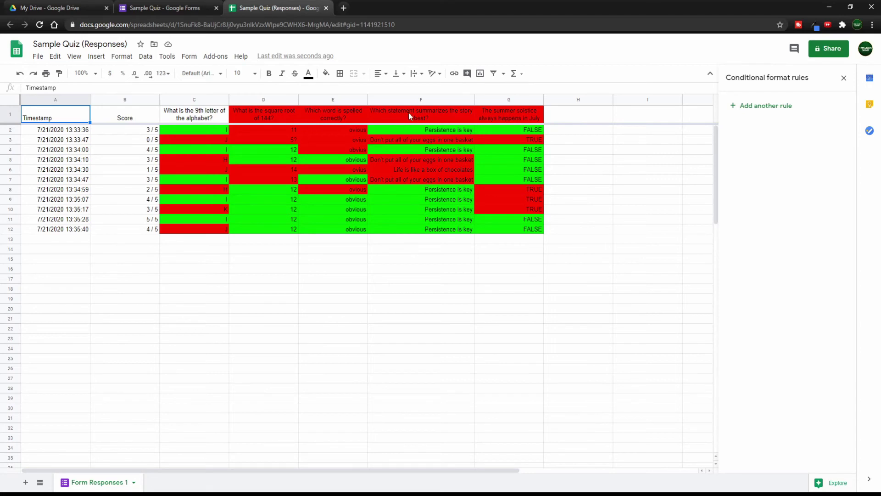
Step: Change the red 'does not contain FALSE' rule's range from G1:G112 to G2:G112
left_click(517, 102)
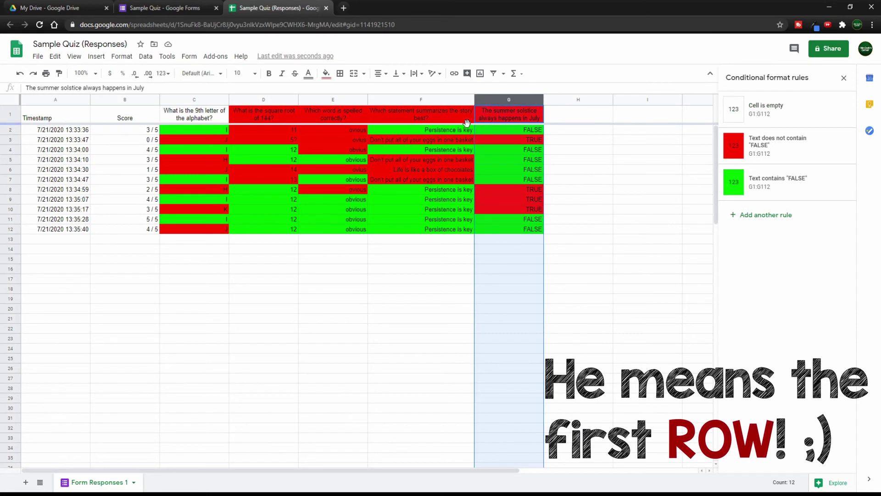
left_click(772, 144)
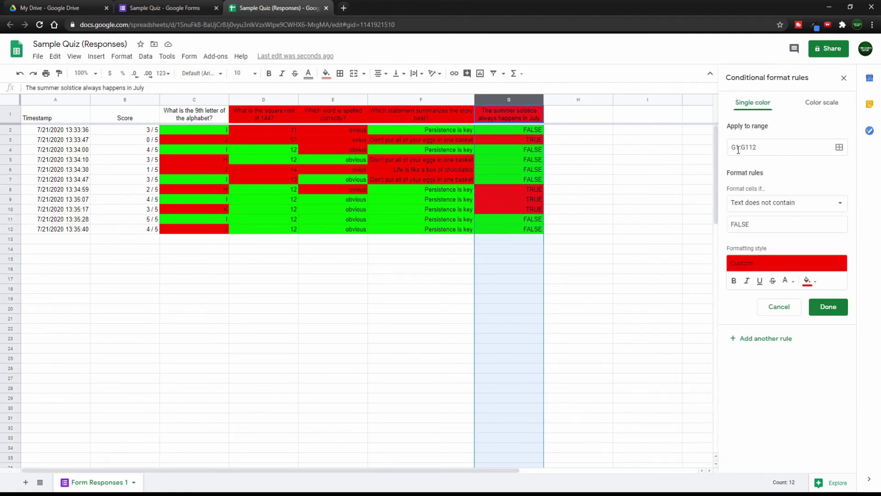
left_click(739, 147)
key("BackSpace")
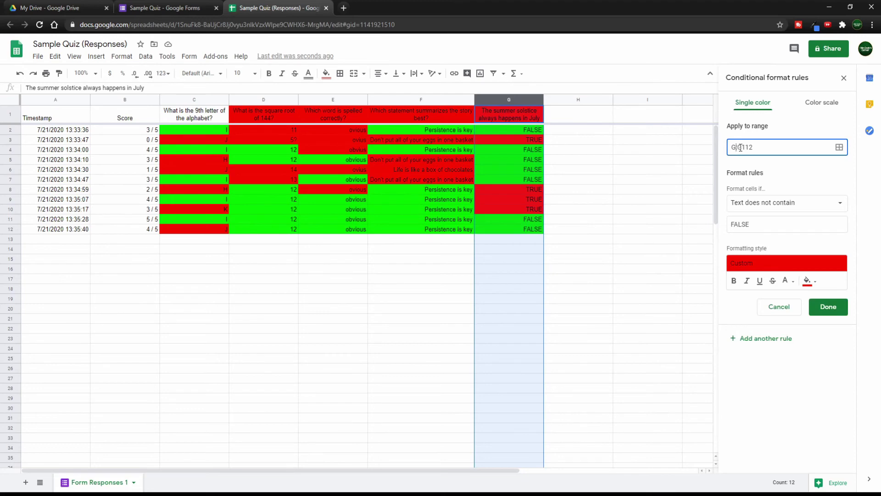
type("2")
left_click(827, 310)
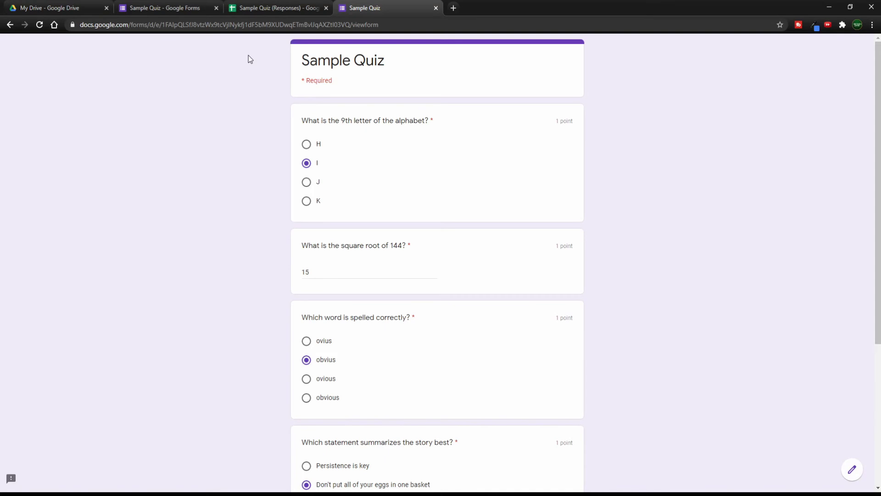
Step: Submit another Sample Quiz response from the form tab
left_click(269, 9)
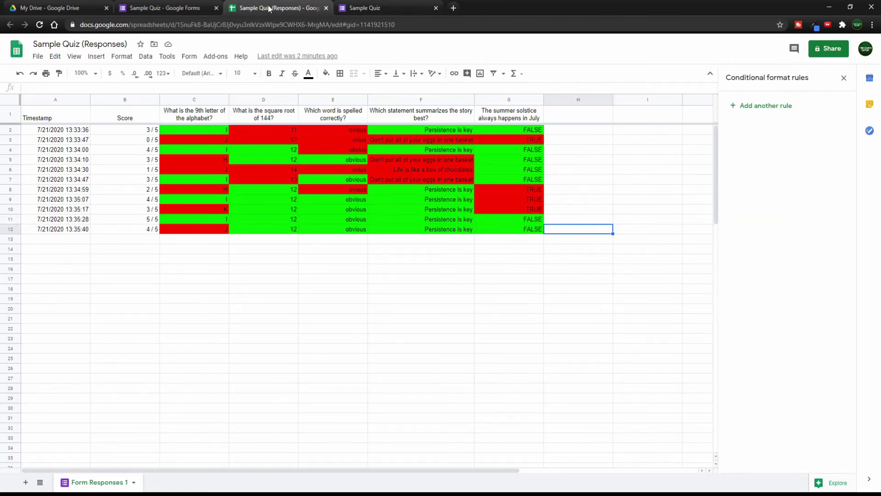
left_click(365, 8)
scroll(258, 182, "down", 1)
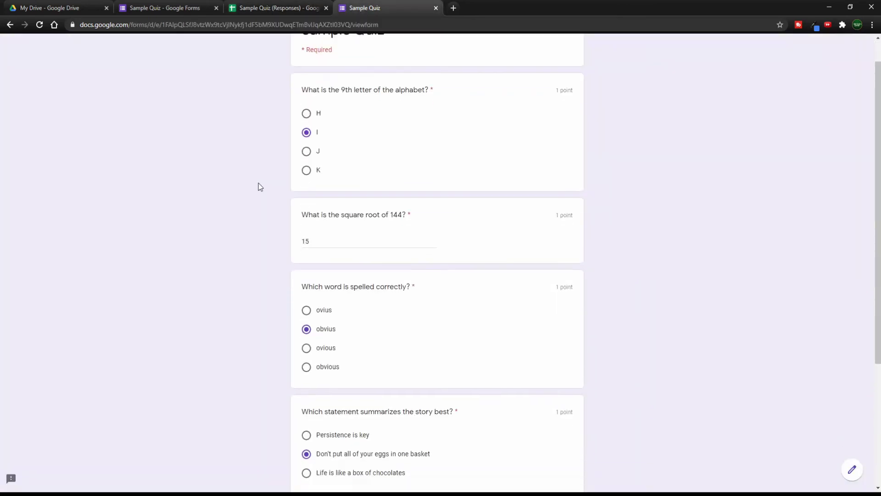
scroll(258, 185, "down", 3)
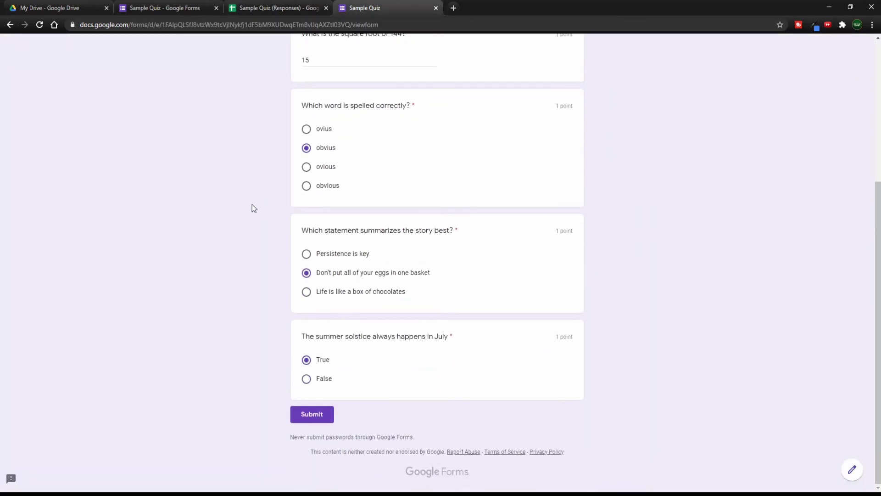
left_click(311, 413)
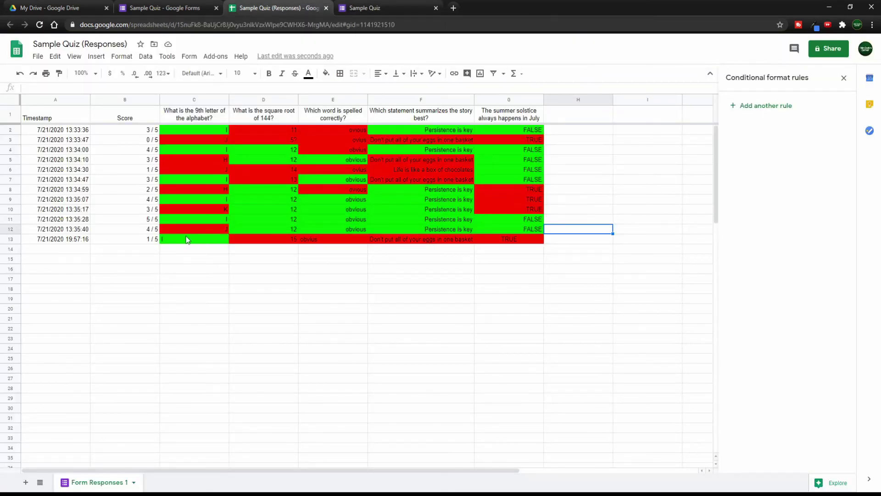
Step: Select the whole Score column B (B1:B113) for a new conditional formatting rule
left_click(136, 99)
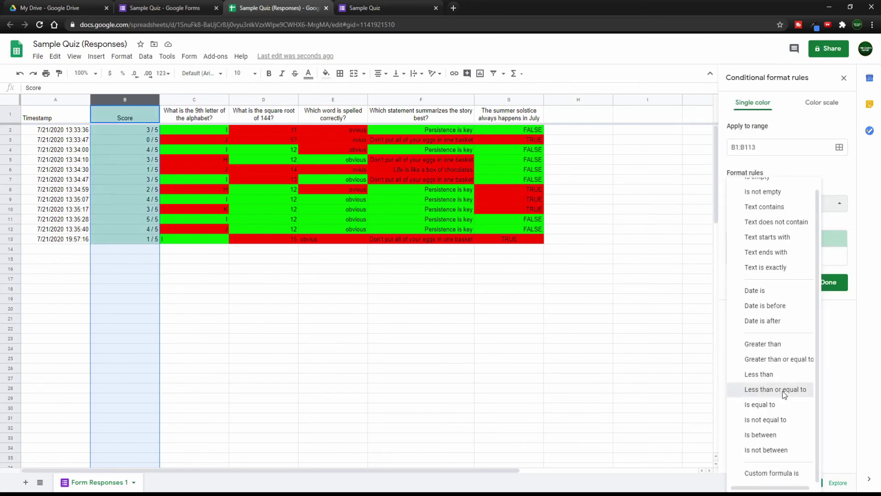
Step: Add a rule shading scores less than or equal to 3 red
left_click(783, 391)
left_click(757, 230)
type("3")
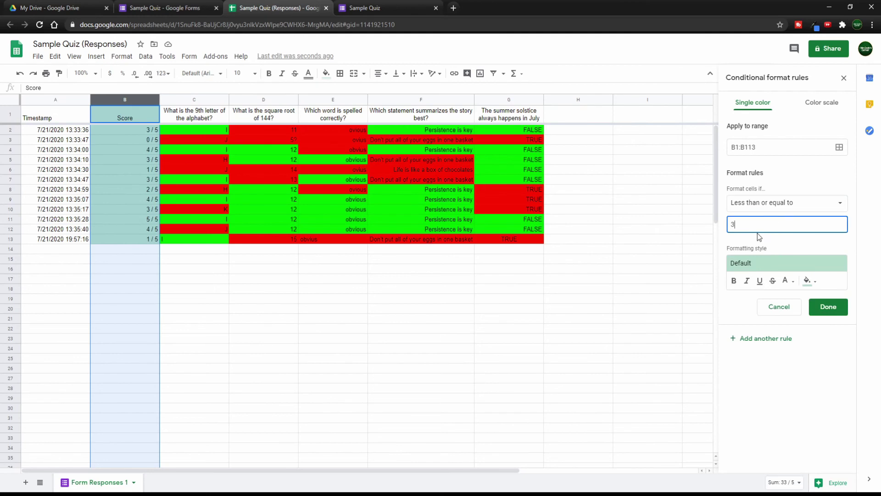
left_click(809, 280)
left_click(727, 325)
Step: Add and save a rule shading scores equal to 4 yellow
left_click(785, 202)
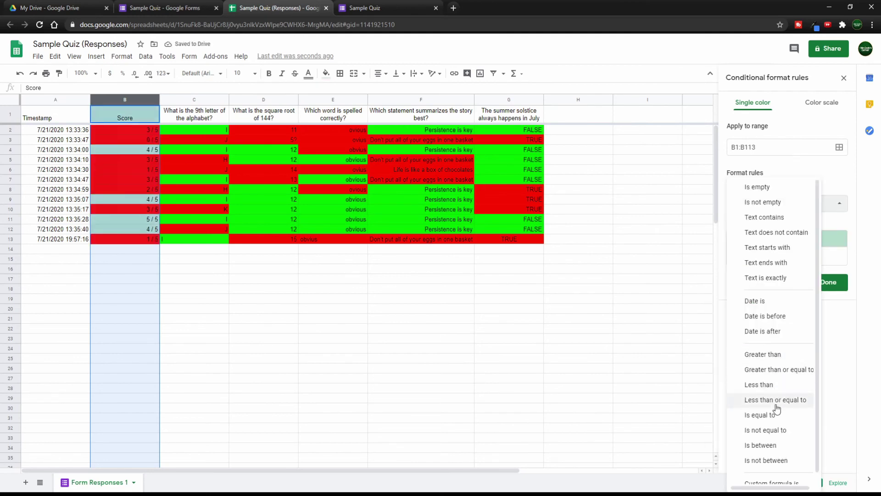
left_click(772, 417)
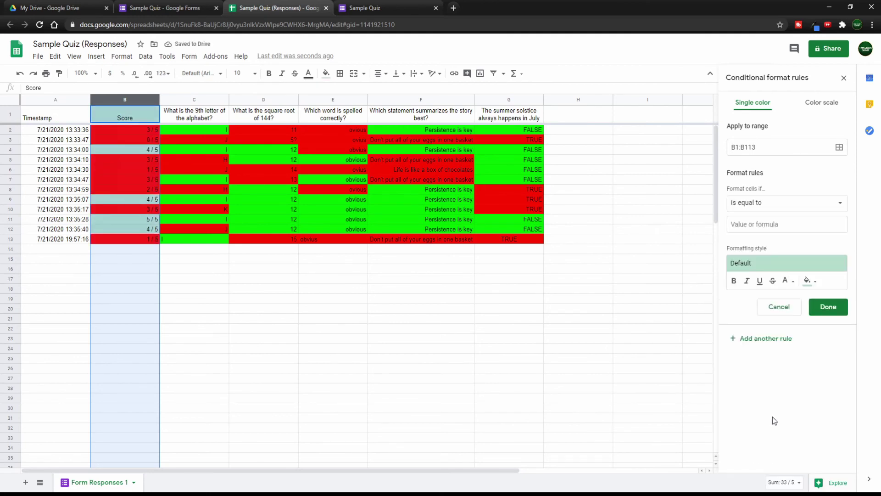
left_click(754, 224)
type("4")
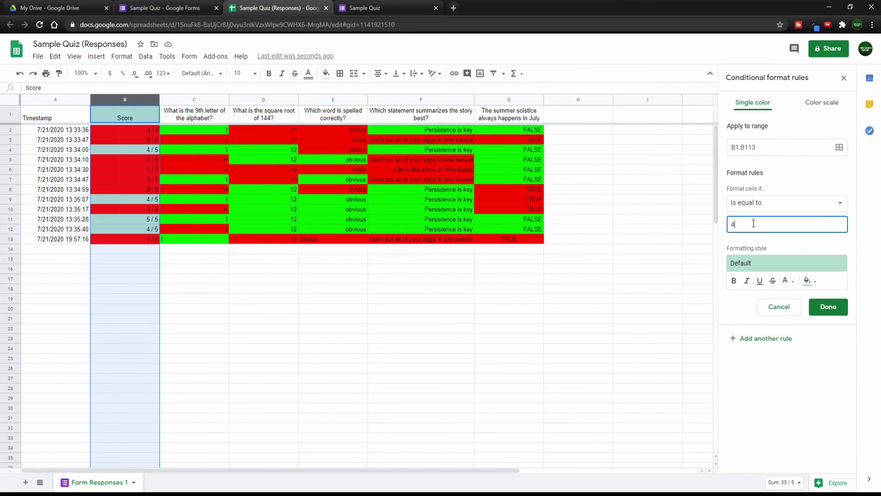
left_click(811, 281)
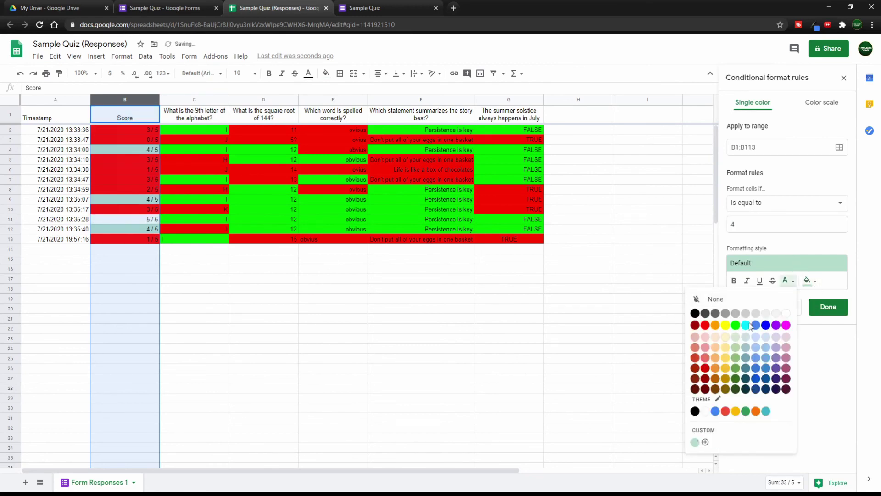
left_click(747, 324)
left_click(828, 306)
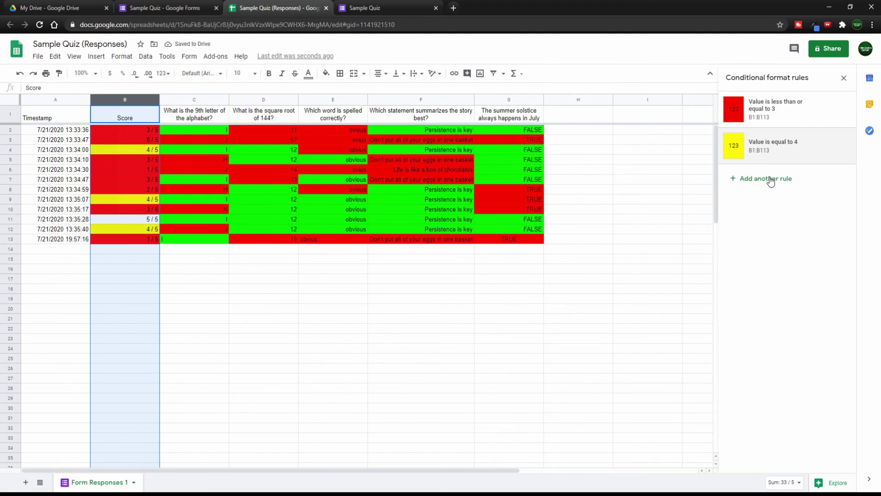
Step: Add and save a rule shading scores equal to 5 green
left_click(770, 181)
left_click(769, 413)
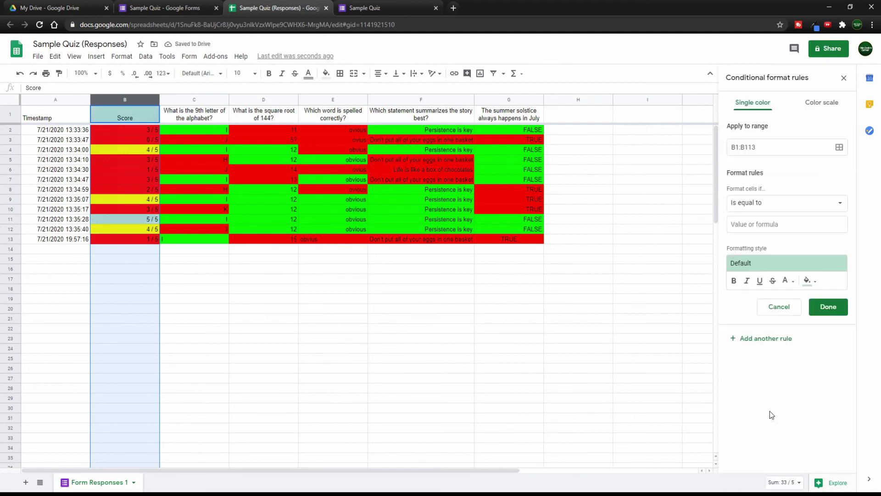
left_click(765, 224)
type("5")
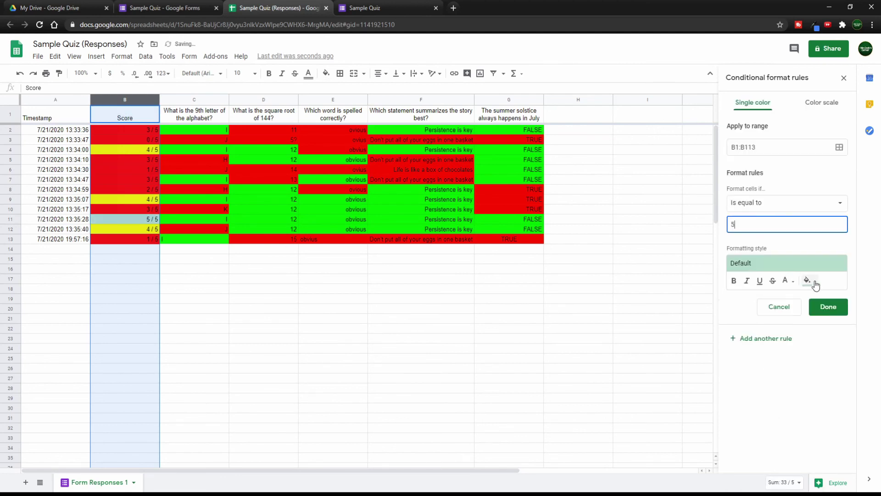
left_click(807, 281)
left_click(756, 325)
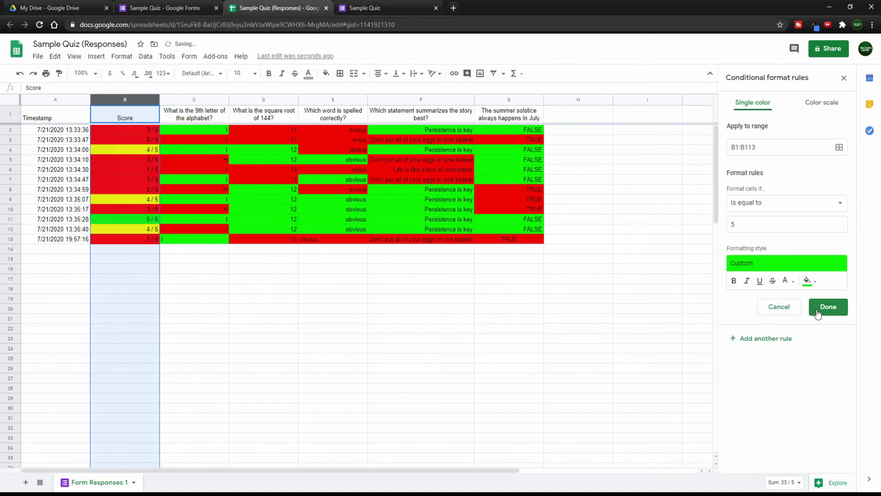
left_click(826, 309)
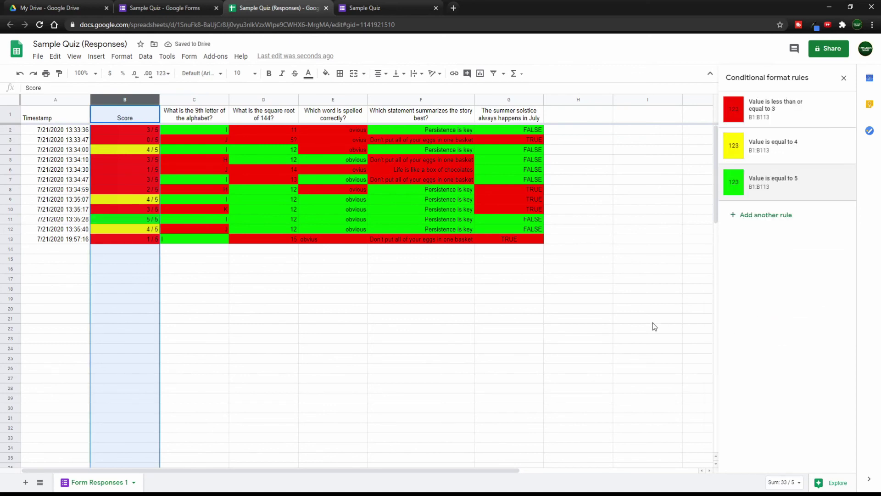